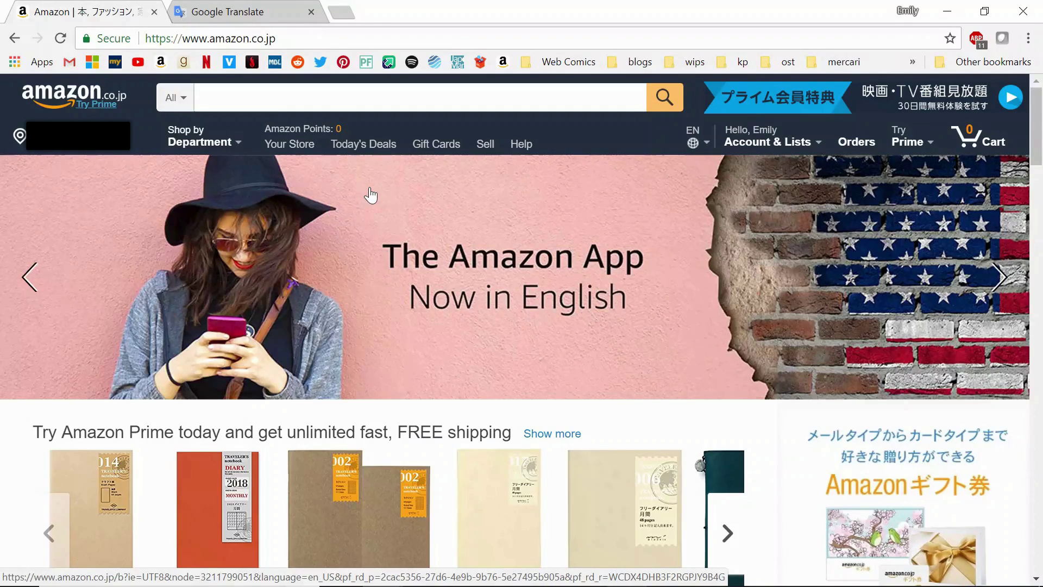
left_click(360, 38)
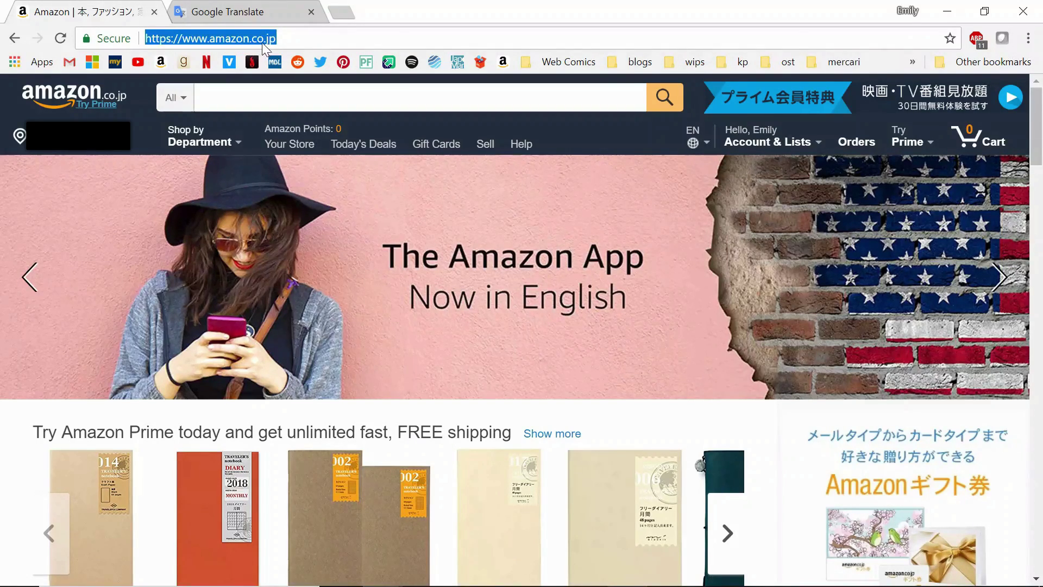
left_click(638, 138)
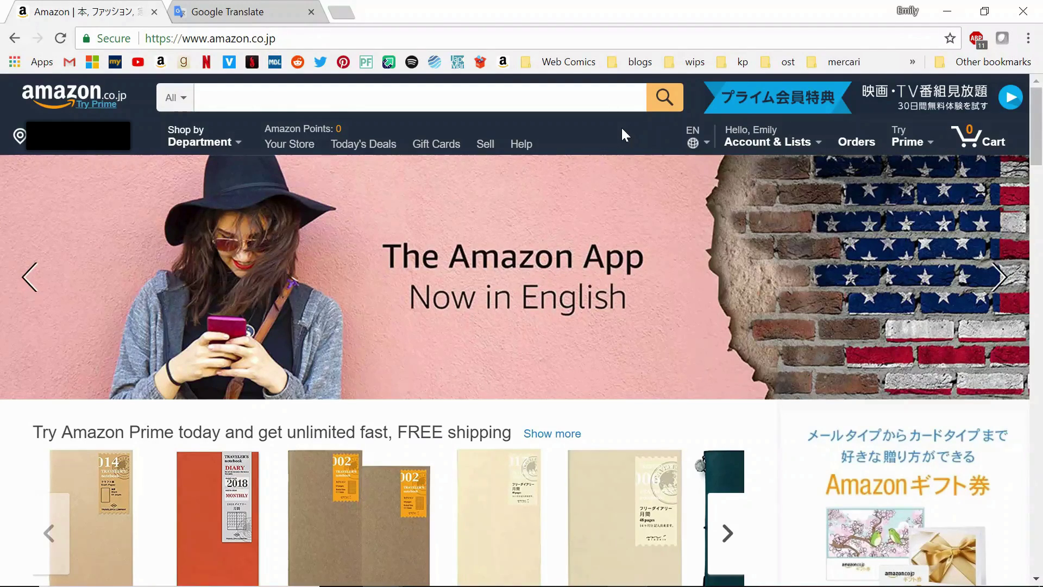
- Open the "The Amazon App Now in English" banner and read the instructions for switching the app to English
mouse_move(692, 136)
left_click(494, 269)
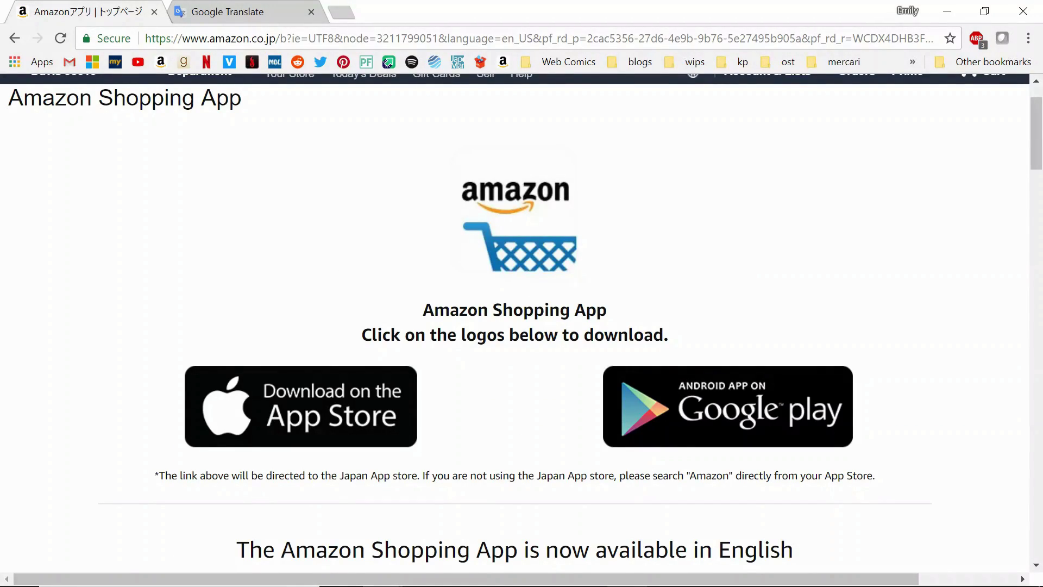
scroll(525, 196, "down", 8)
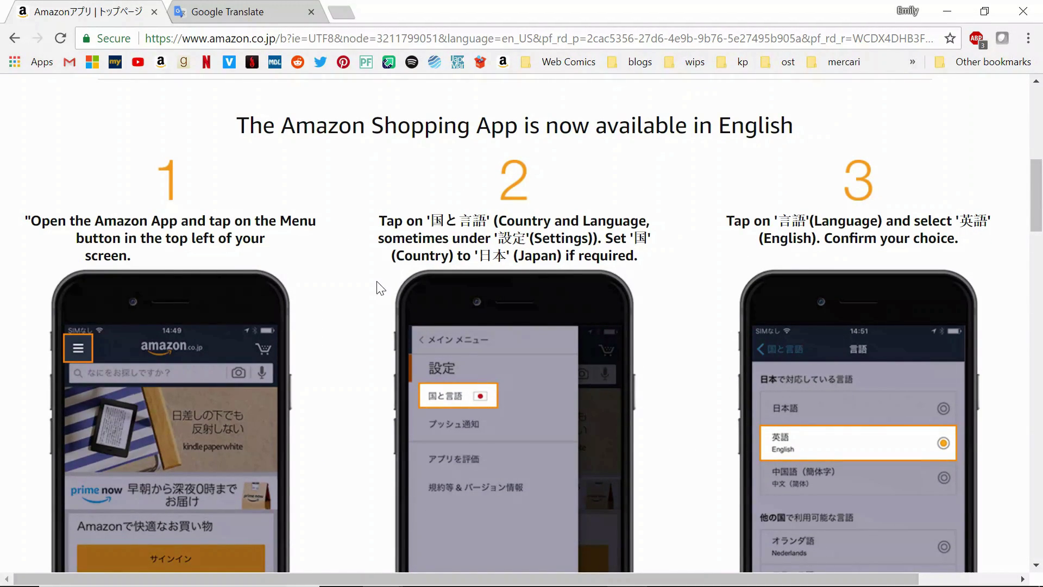
scroll(377, 286, "down", 2)
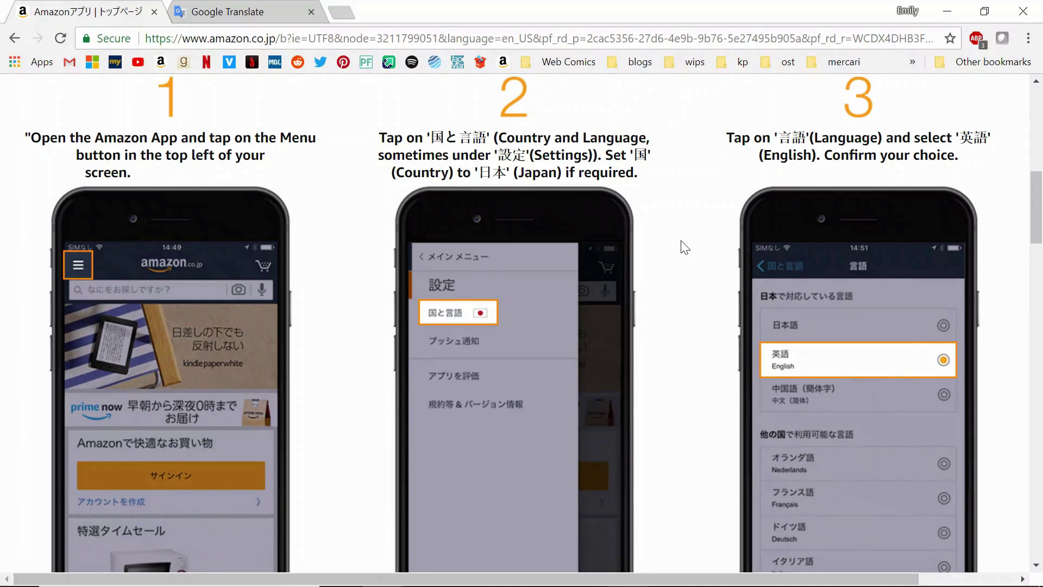
scroll(685, 248, "up", 2)
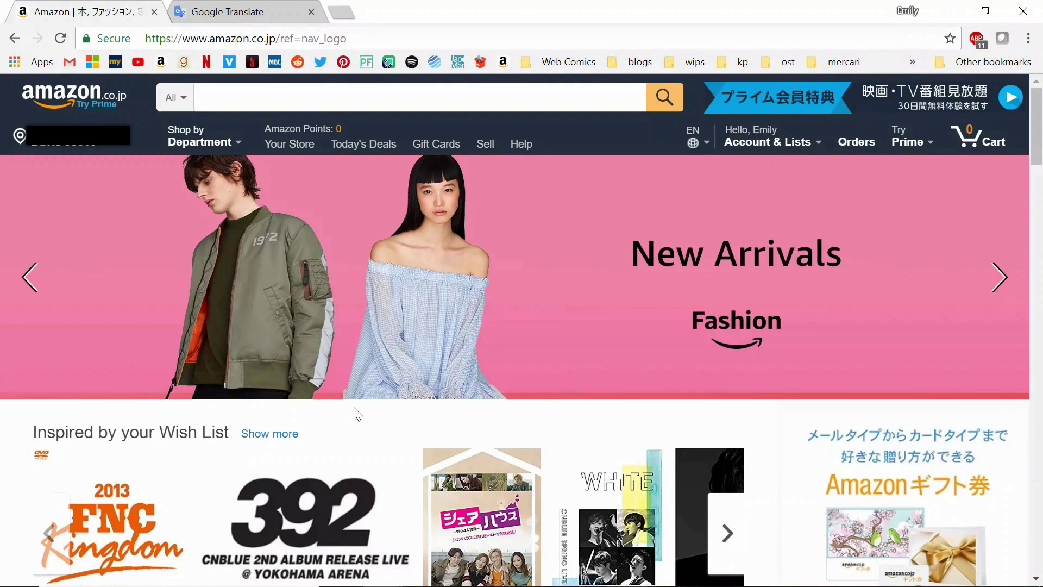
- Search all departments for "junho"
left_click(201, 98)
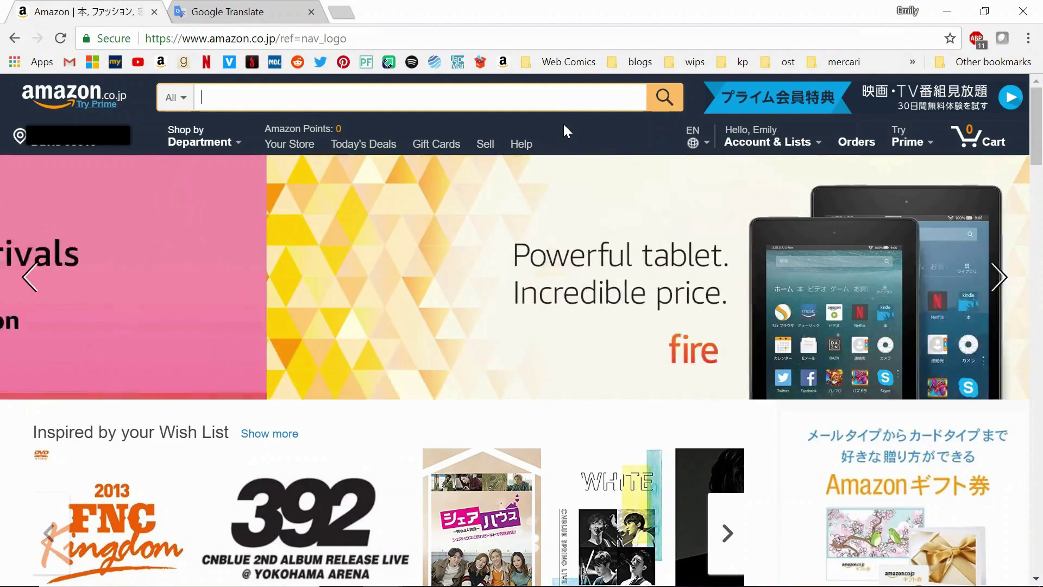
type("j")
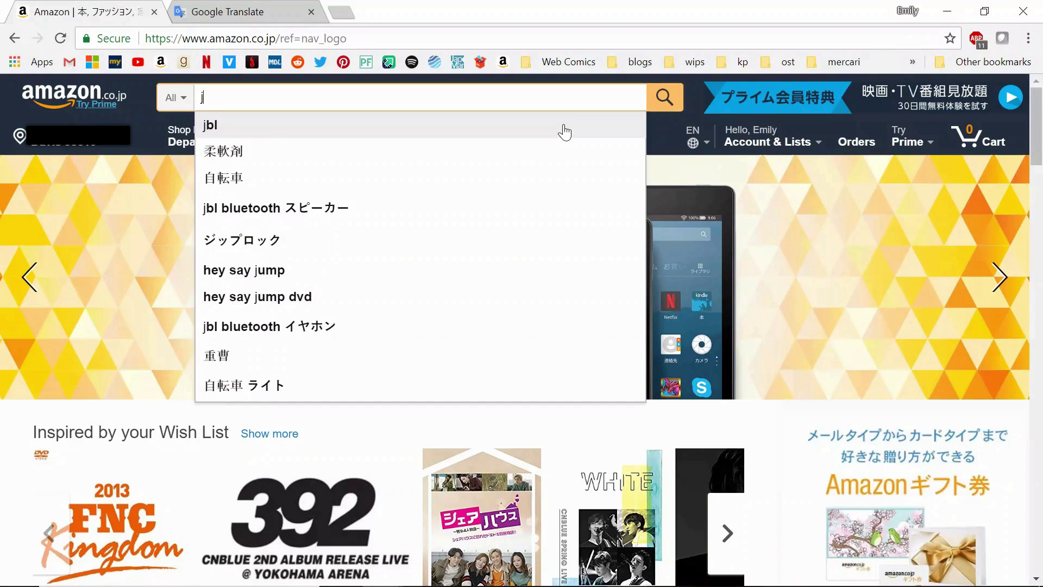
key("BackSpace")
type("junho")
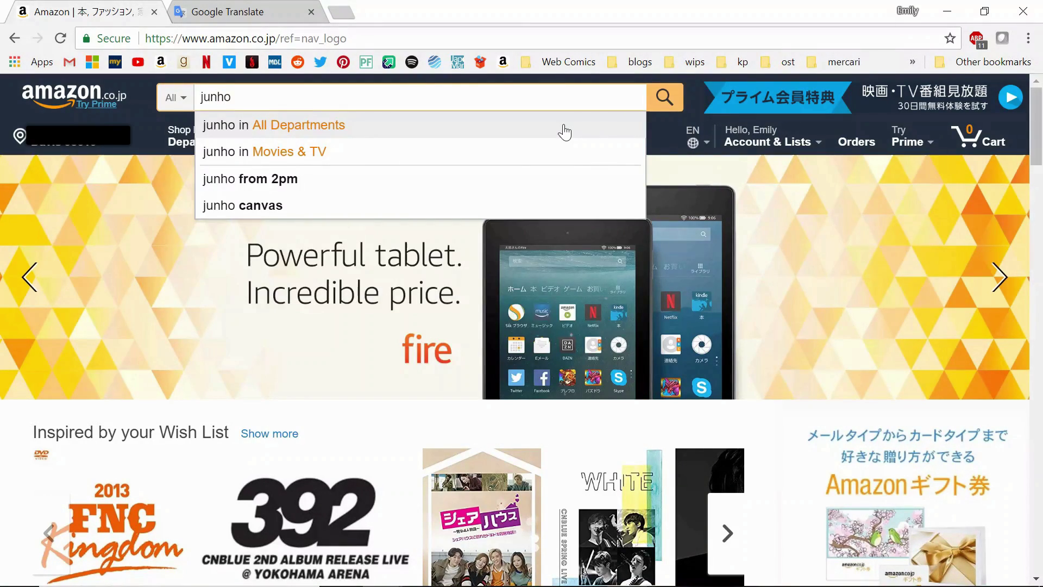
key("Return")
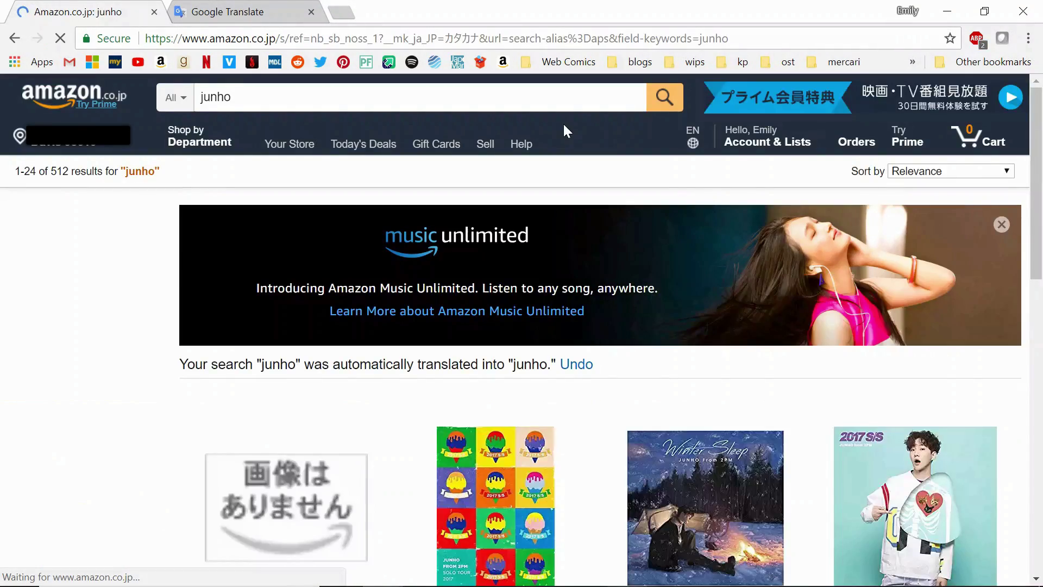
- Open the 想像(初回生産限定盤B) result and review its title and additional Audio CD options
scroll(498, 157, "down", 7)
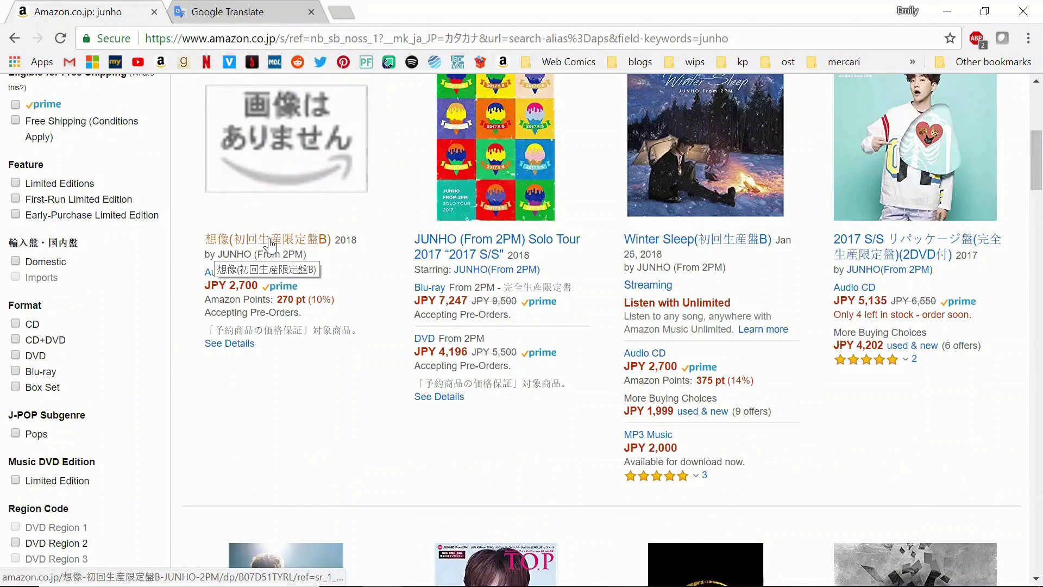
left_click(272, 239)
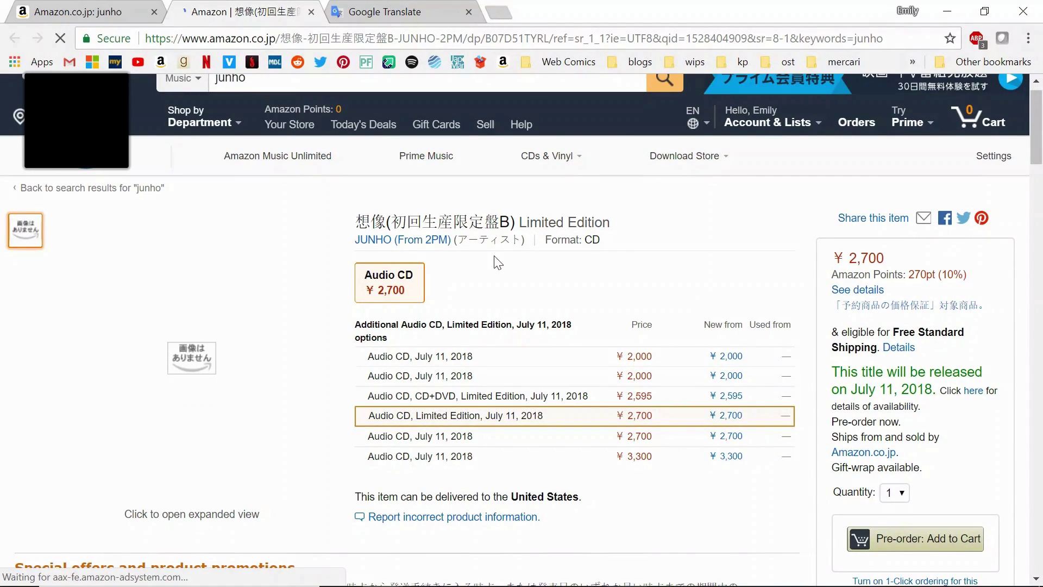
left_click_drag(500, 222, 501, 303)
left_click(500, 304)
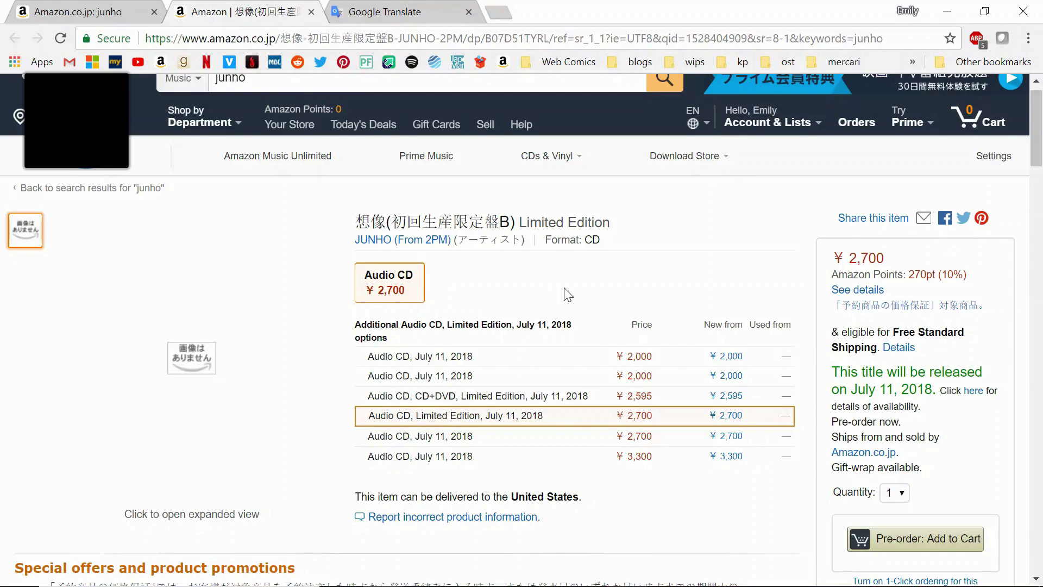
left_click_drag(584, 329, 515, 325)
left_click(555, 340)
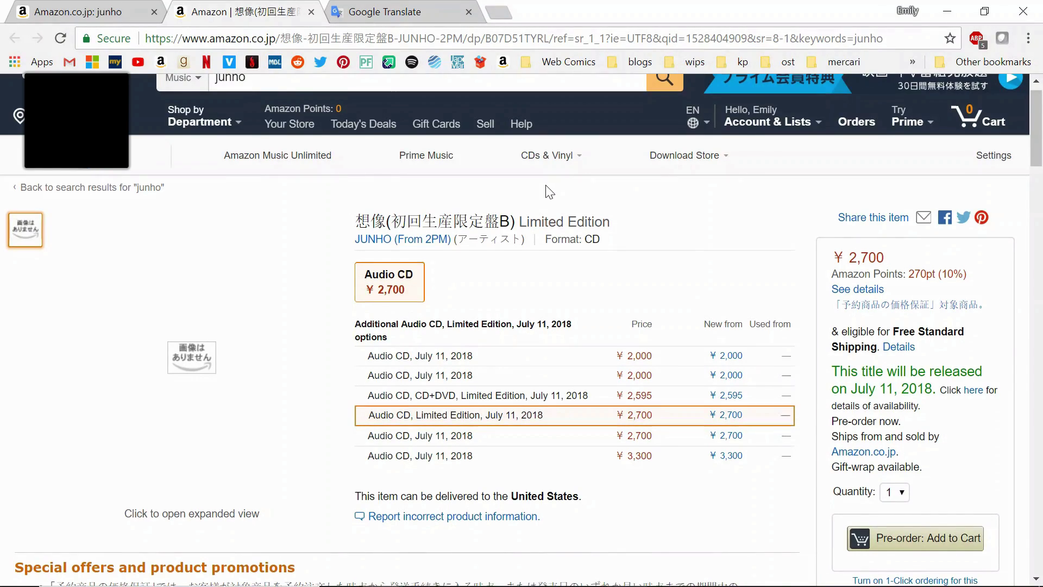
- Open the first ¥2,000 Audio CD edition, followed by the second ¥2,000 edition in the options list
scroll(549, 191, "down", 1)
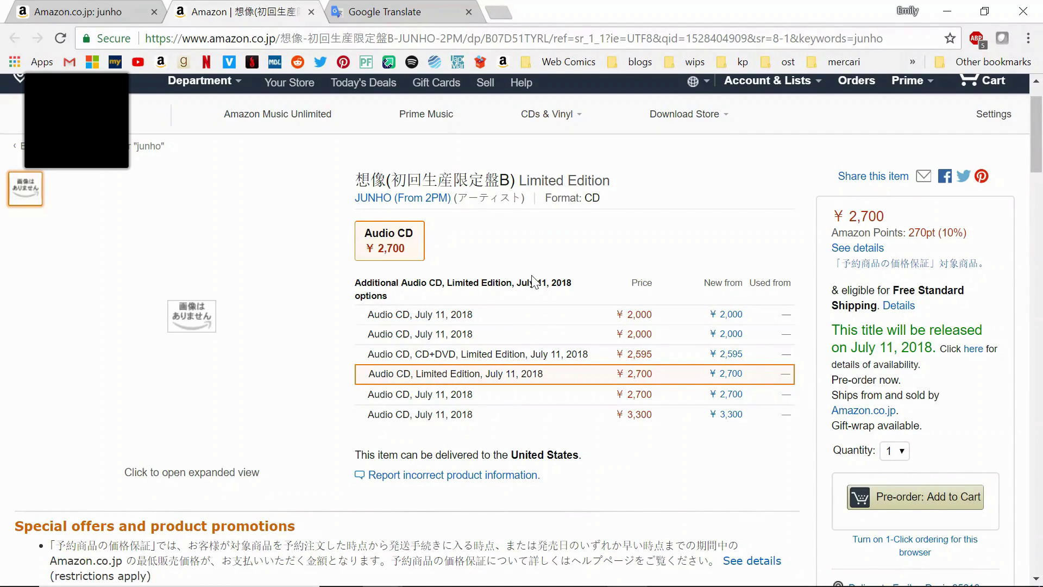
left_click(397, 314)
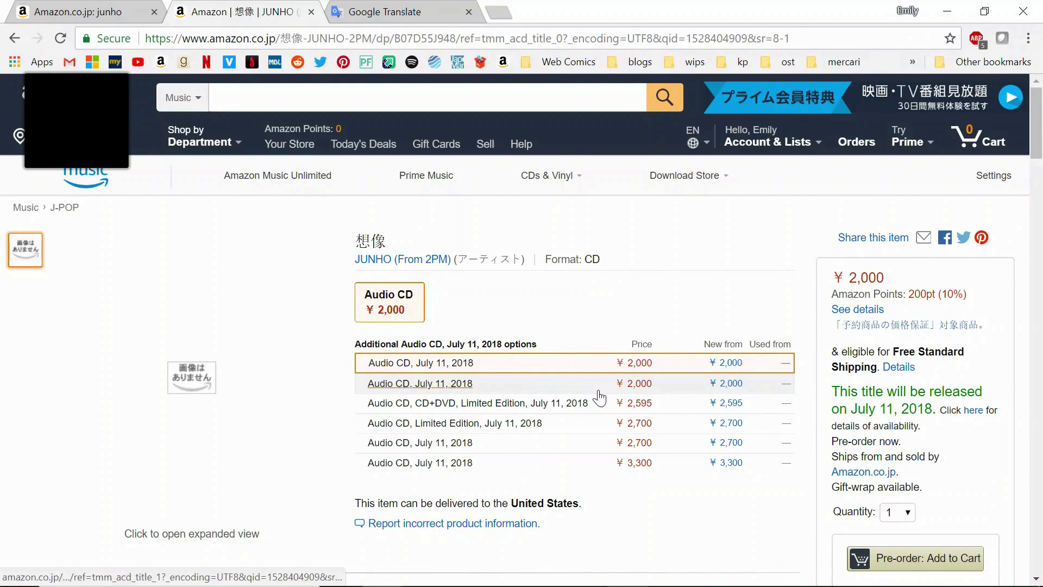
left_click(451, 387)
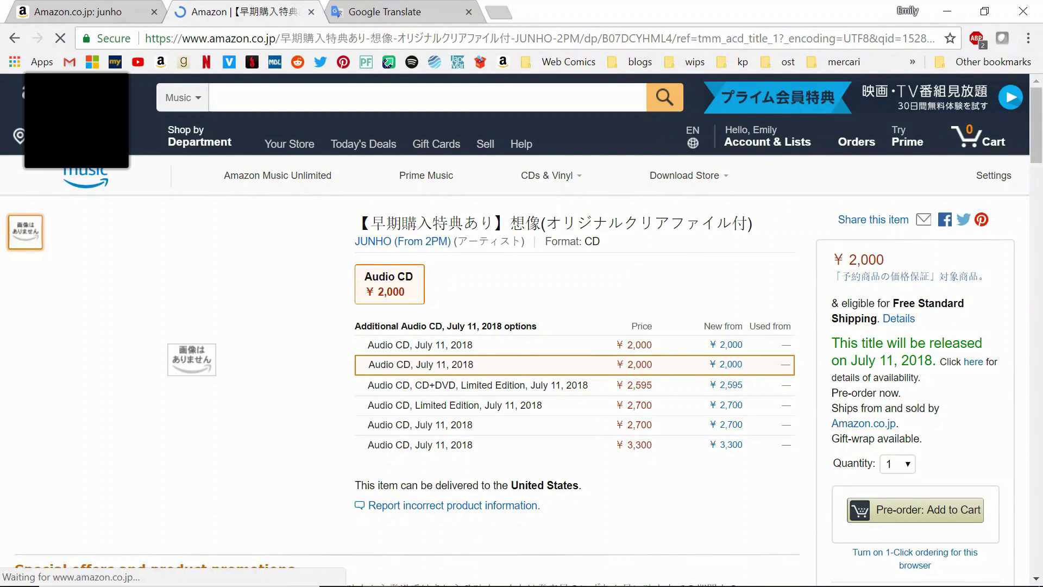
- Copy 【早期購入特典あり】 from the product title and translate it into English in Google Translate
left_click_drag(510, 223, 355, 223)
key("ctrl+c")
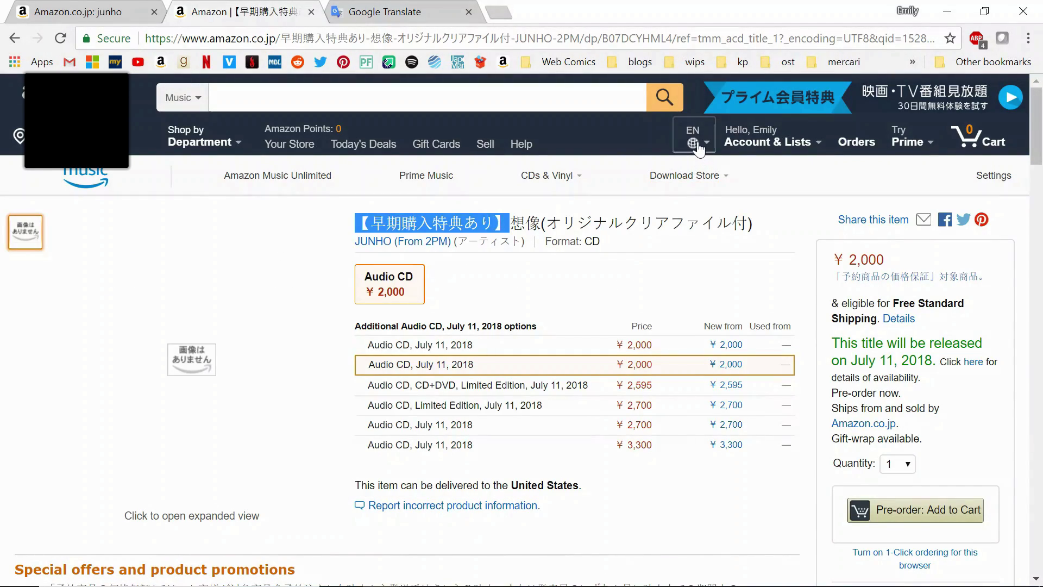
mouse_move(698, 148)
left_click(402, 11)
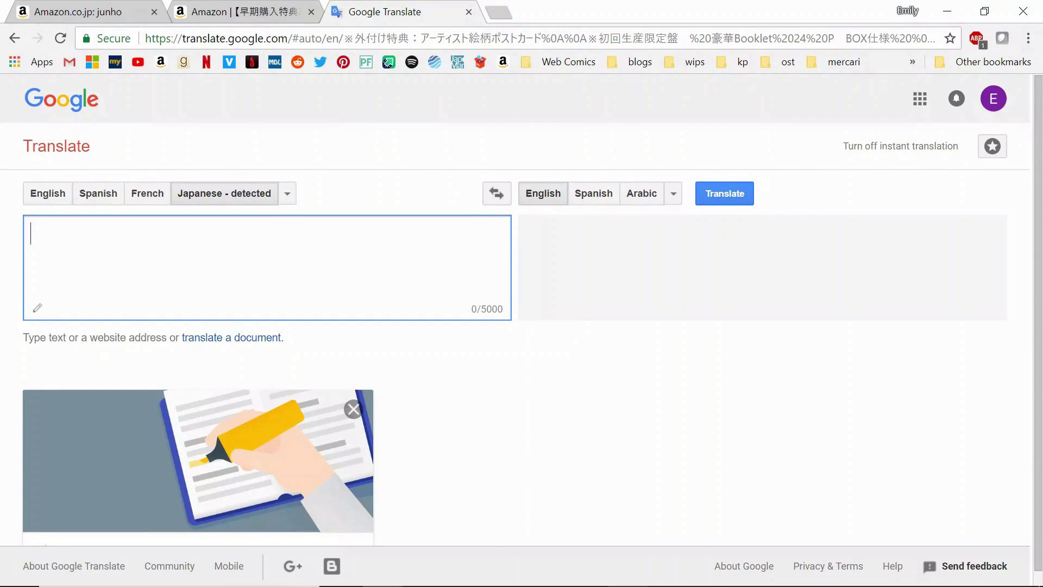
key("ctrl+v")
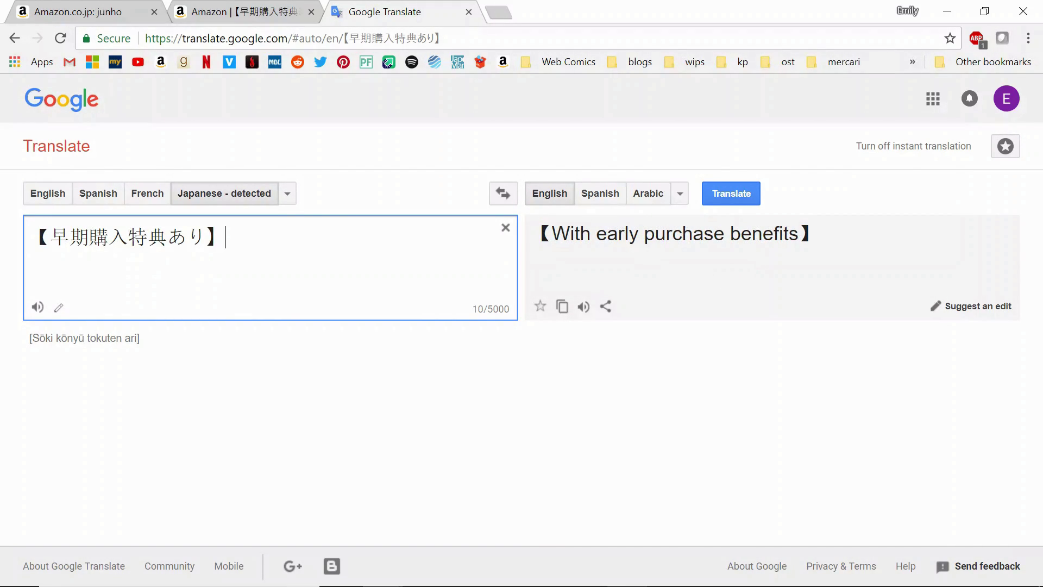
- Switch back to the Amazon product page and examine the title, promotions and Product Details of the CD
key("ctrl+shift+Tab")
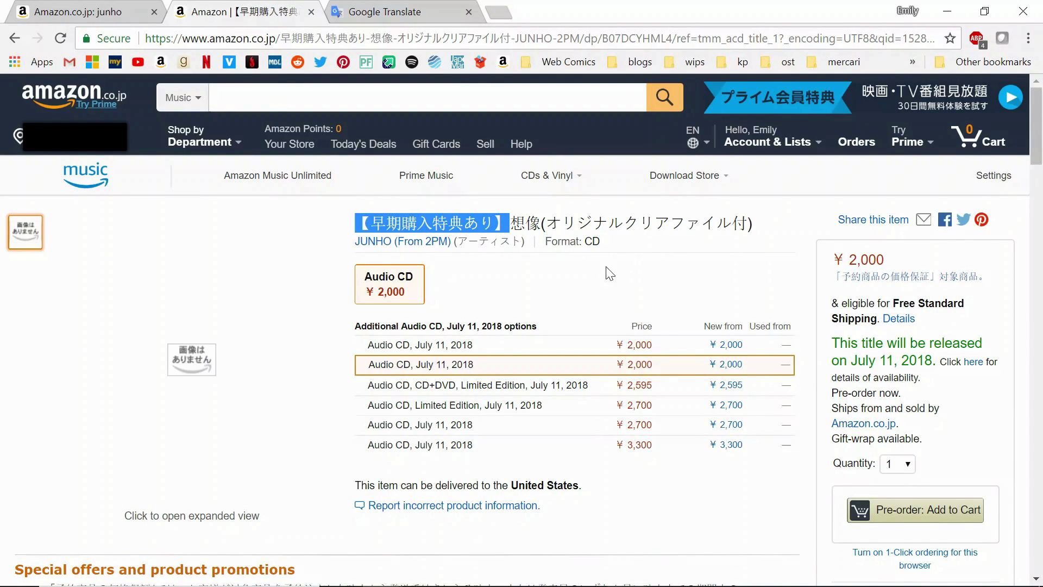
left_click(544, 294)
left_click_drag(357, 223, 509, 223)
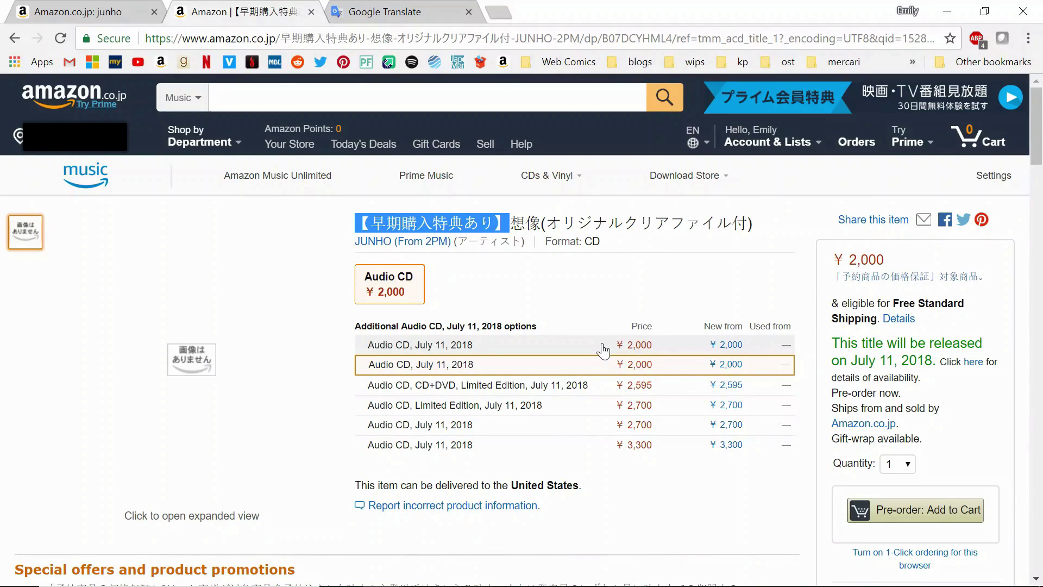
scroll(560, 314, "down", 15)
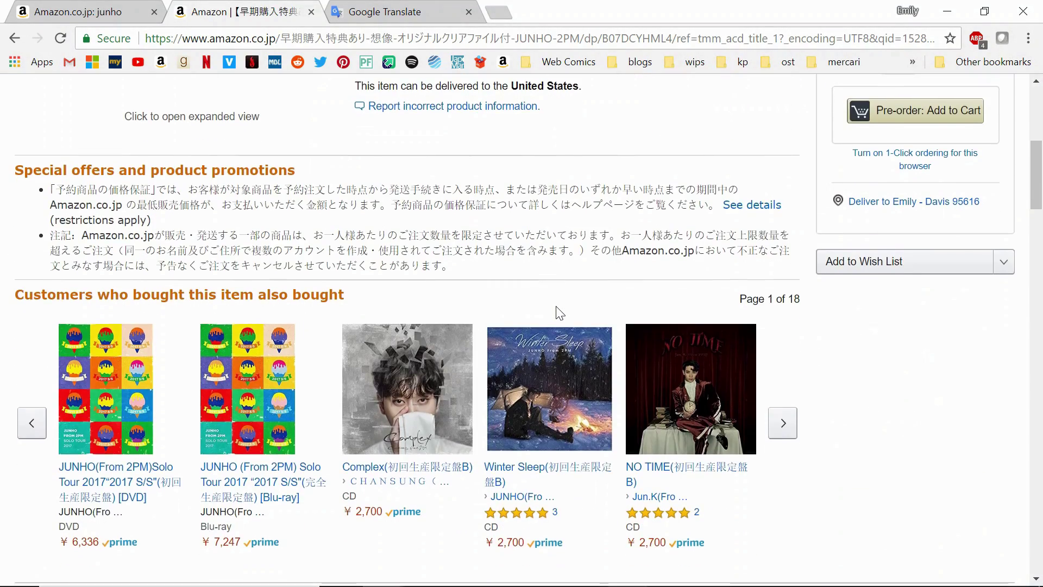
scroll(557, 312, "down", 7)
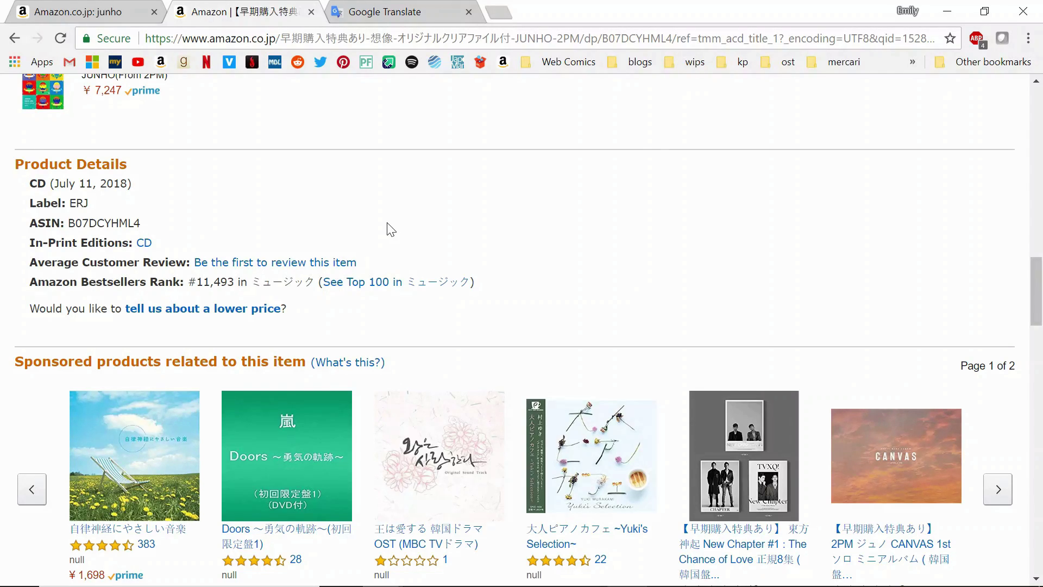
key("Home")
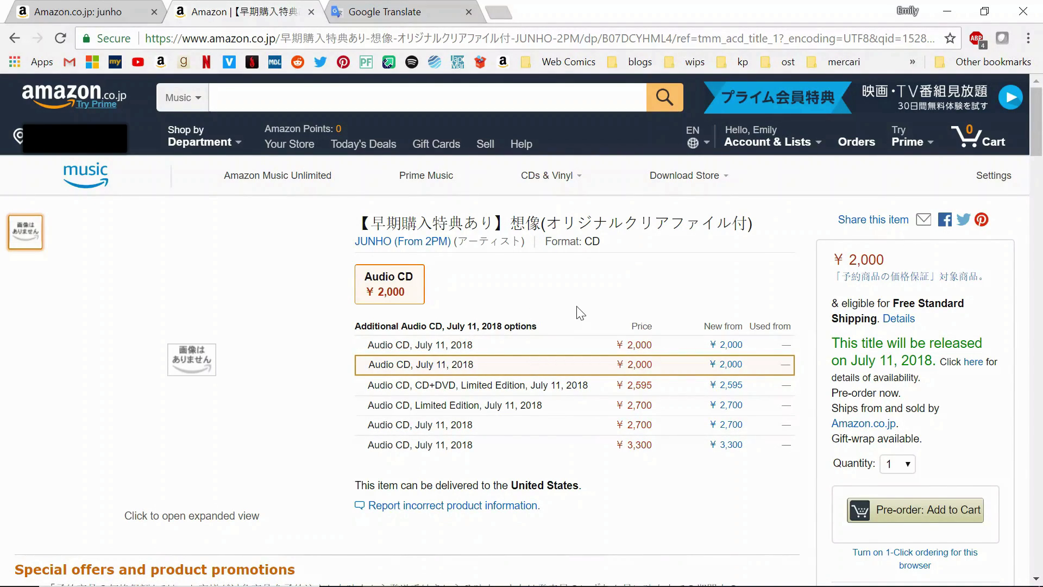
- Open the CD+DVD, Limited Edition option and review the edition wording in its title
scroll(581, 313, "down", 1)
left_click(489, 337)
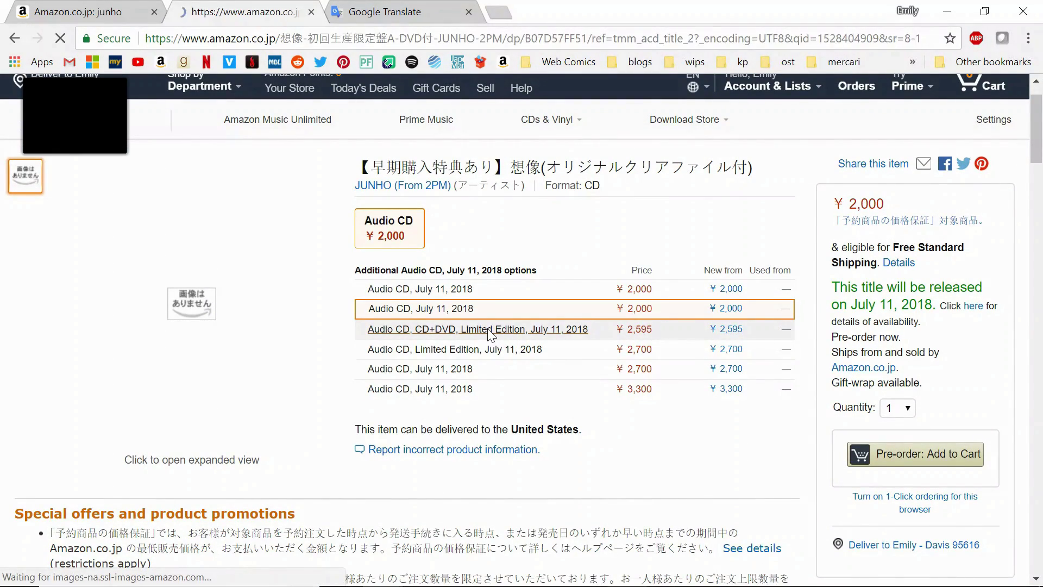
left_click_drag(510, 242, 408, 242)
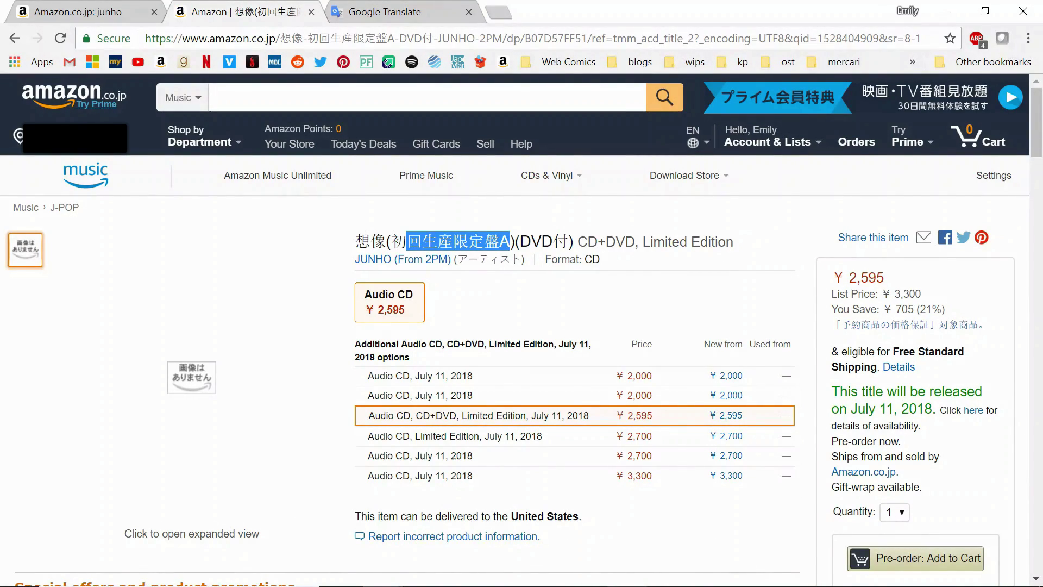
left_click(598, 287)
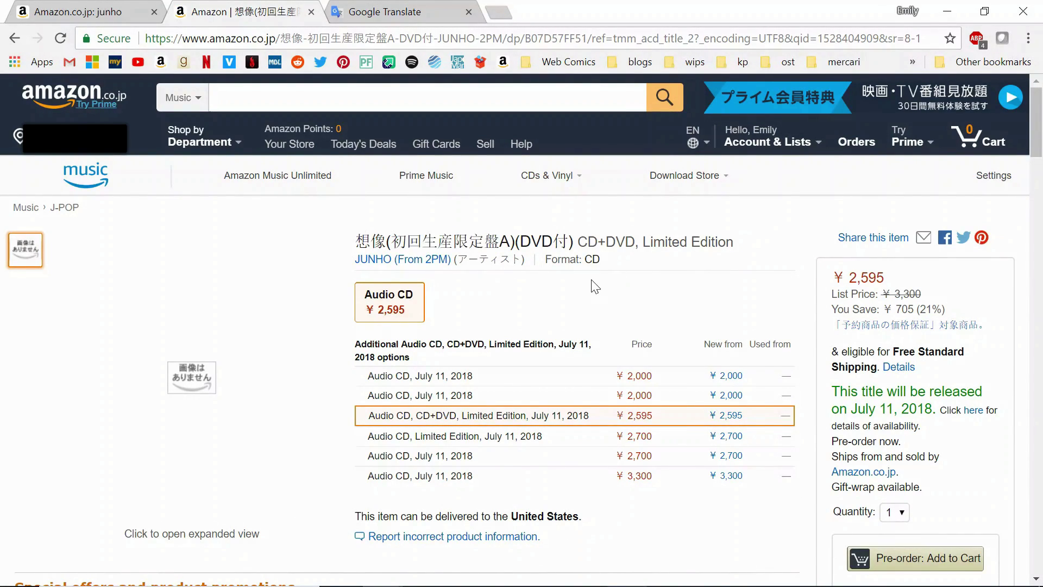
- Open the ¥3,300 Audio CD option and check its title for the early purchase benefit wording
left_click(452, 478)
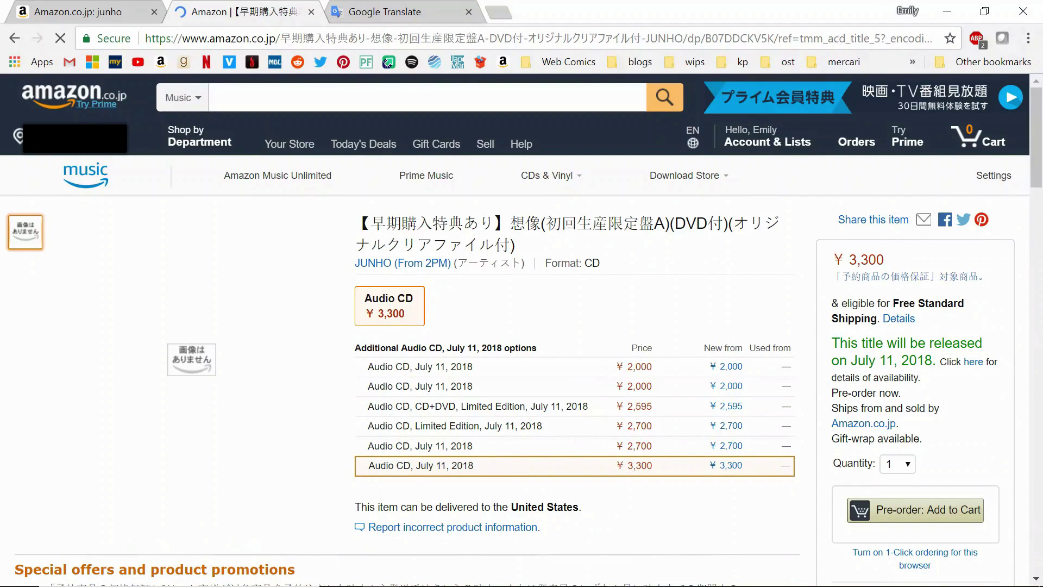
left_click_drag(669, 224, 371, 223)
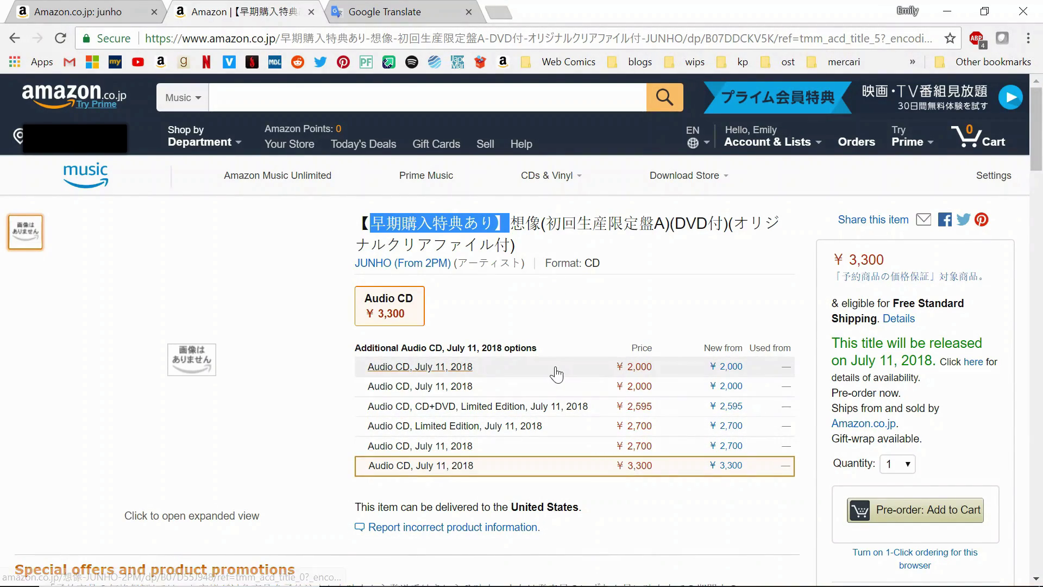
left_click(546, 224)
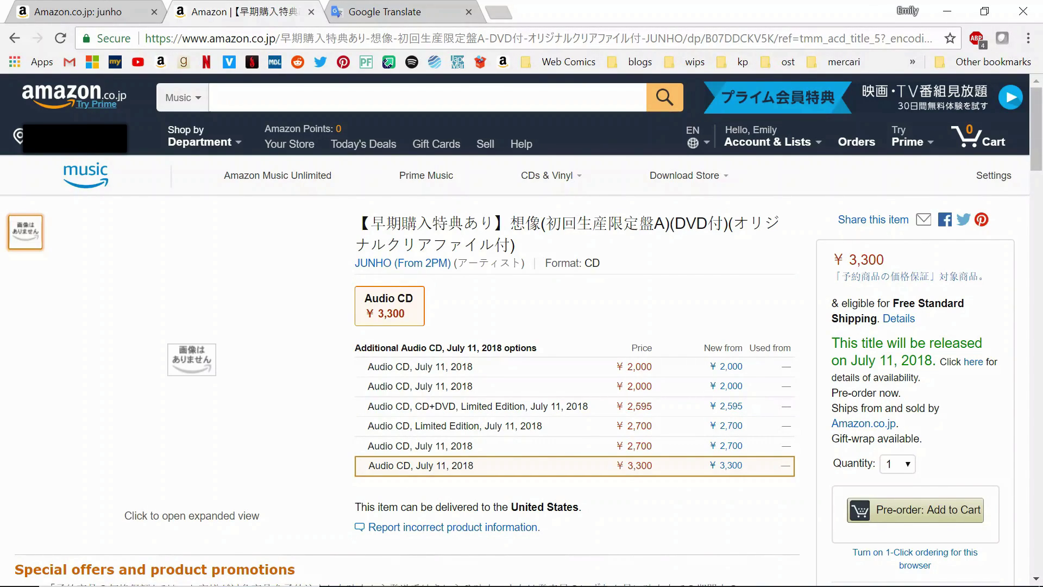
- Open the second ¥2,000 Audio CD edition, the one with early purchase benefits, and add its pre-order to the cart
left_click(445, 390)
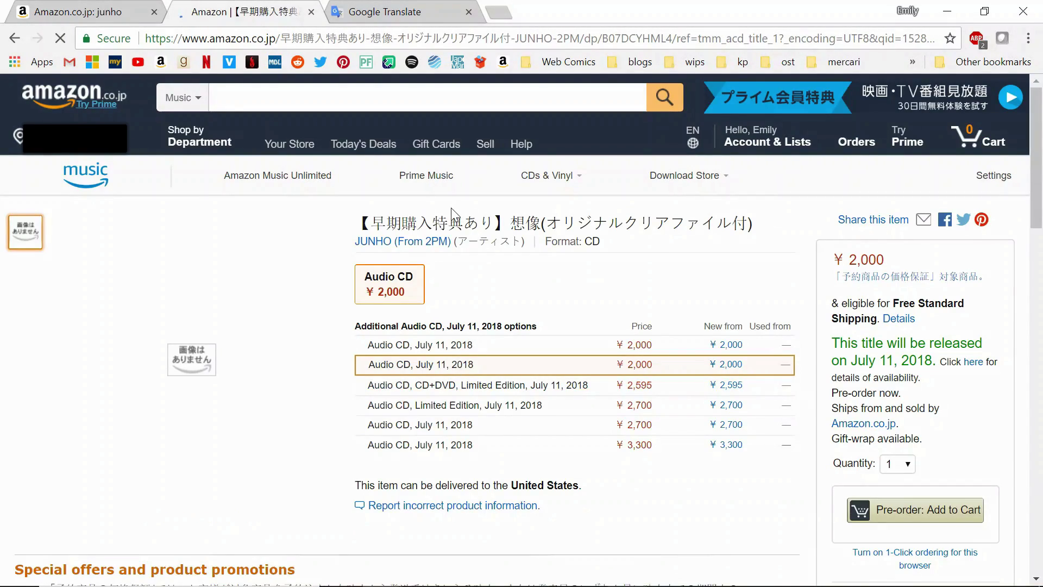
left_click(937, 510)
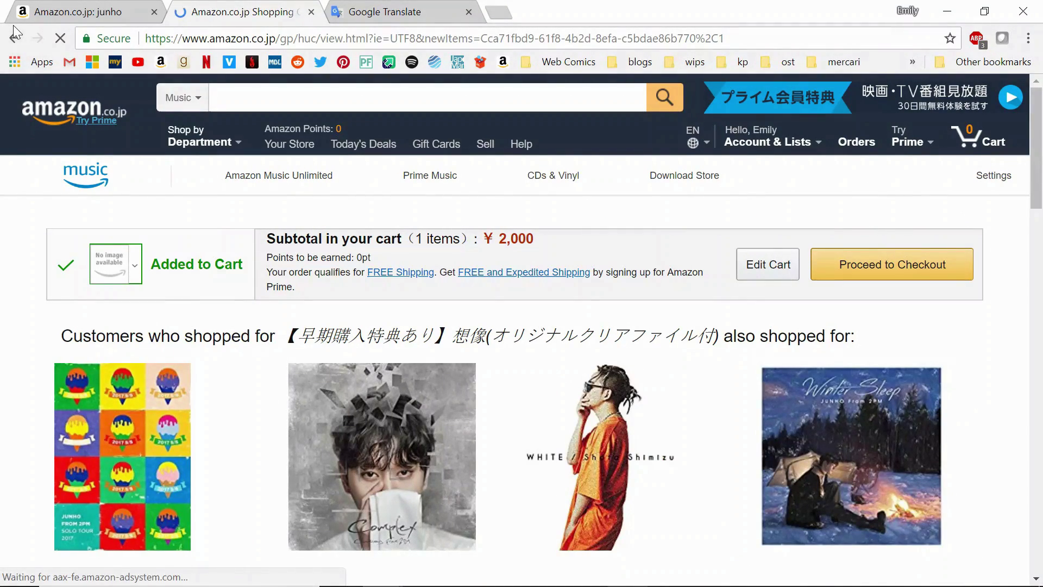
- Check the ¥3,300 Audio CD option, and add the ¥2,595 CD+DVD, Limited Edition pre-order to the cart
left_click(15, 38)
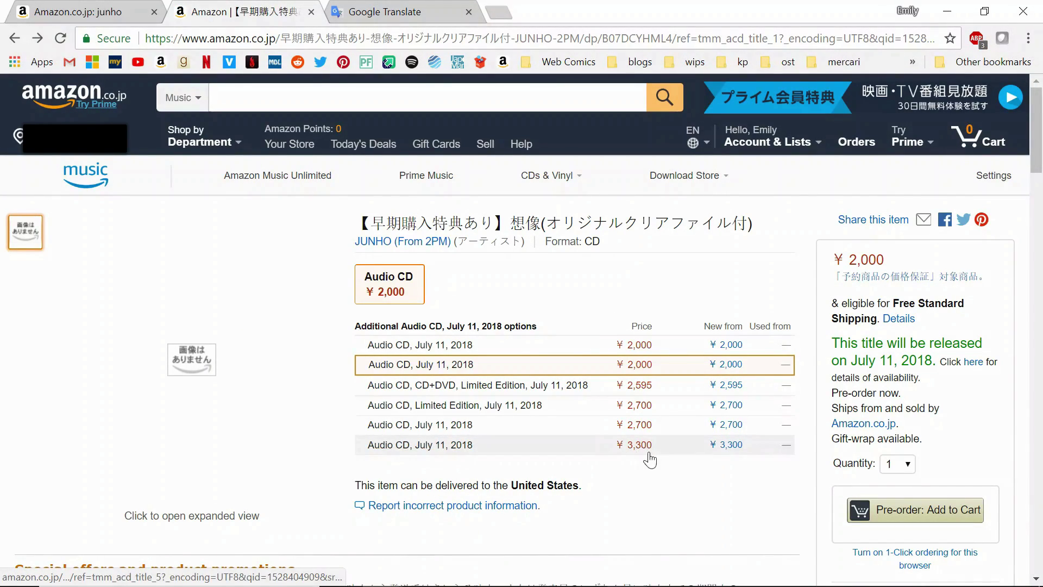
left_click(444, 447)
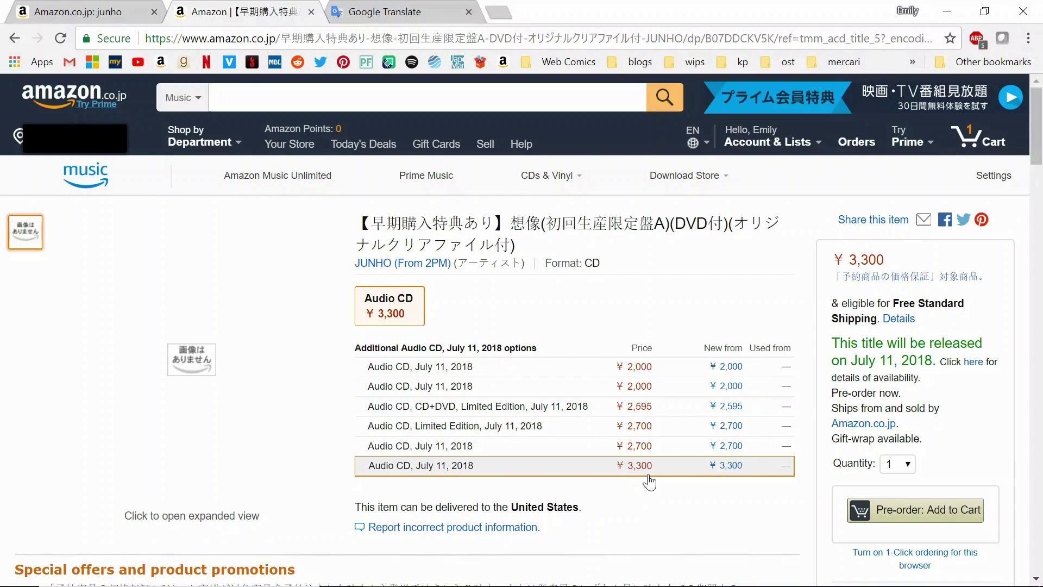
left_click(545, 407)
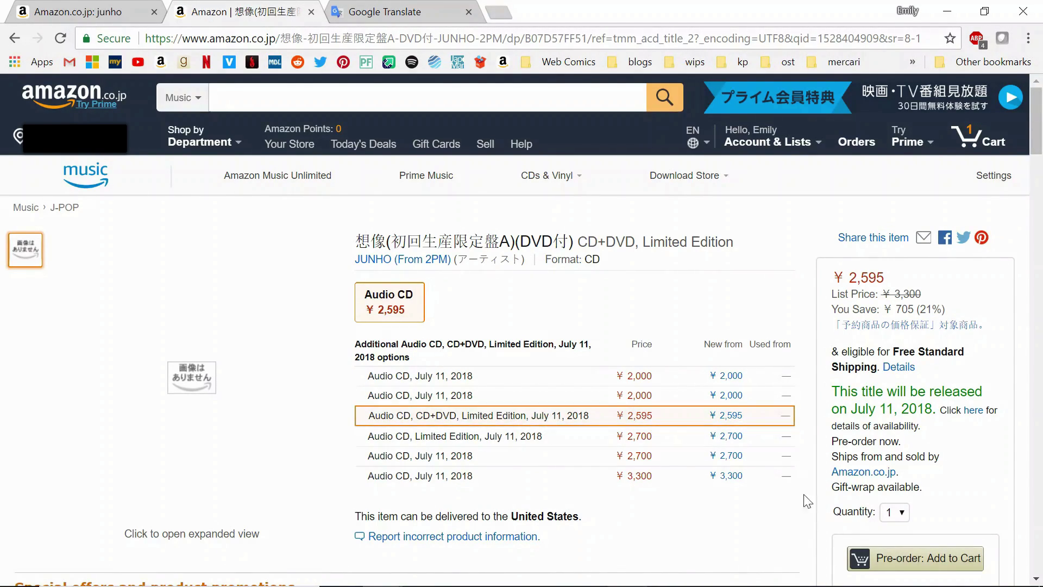
left_click(940, 562)
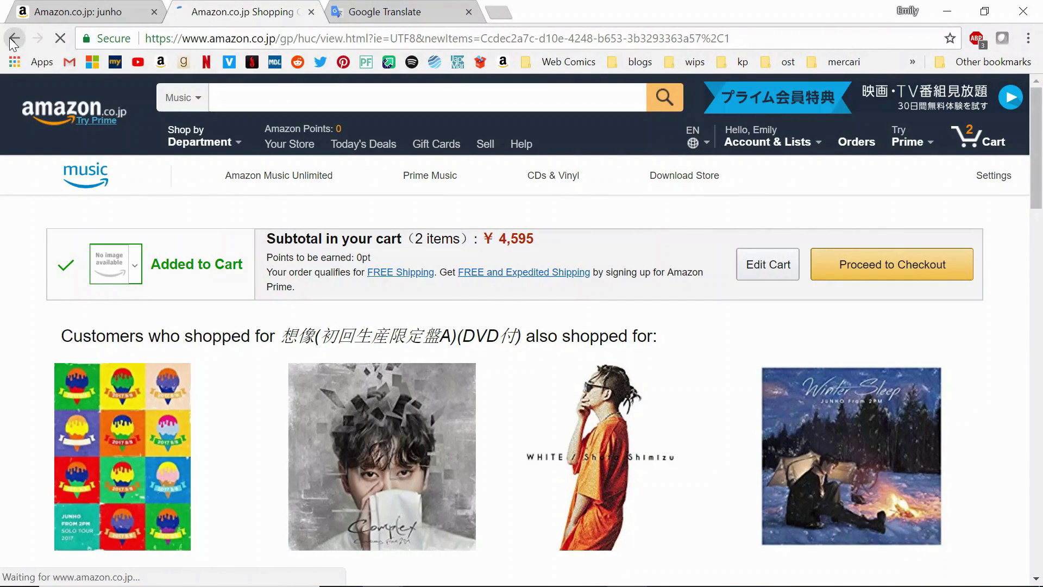
- Compare the two ¥2,700 Audio CD options and add the one with the early purchase benefit to the cart
left_click(13, 39)
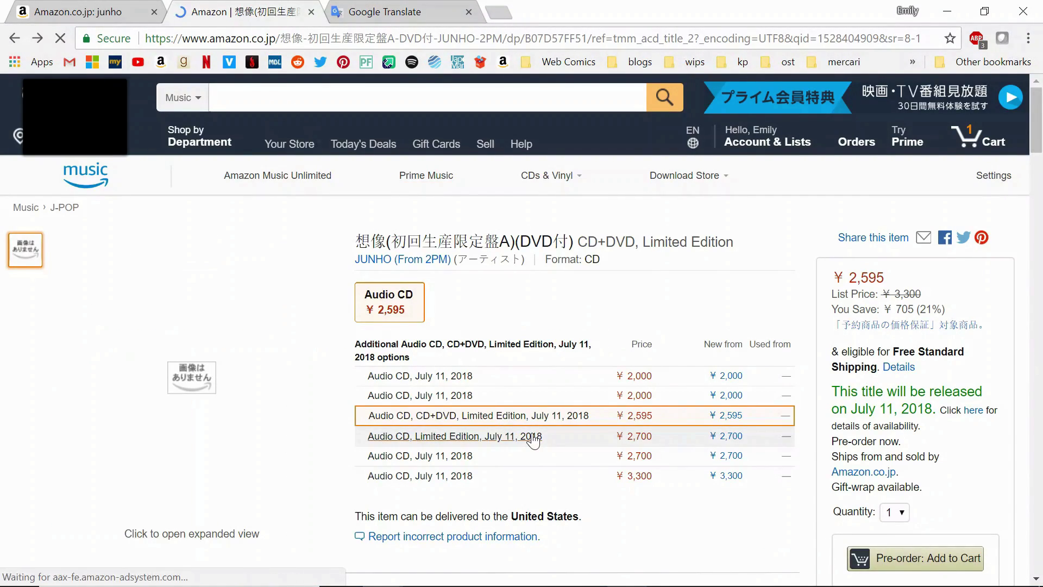
left_click(472, 441)
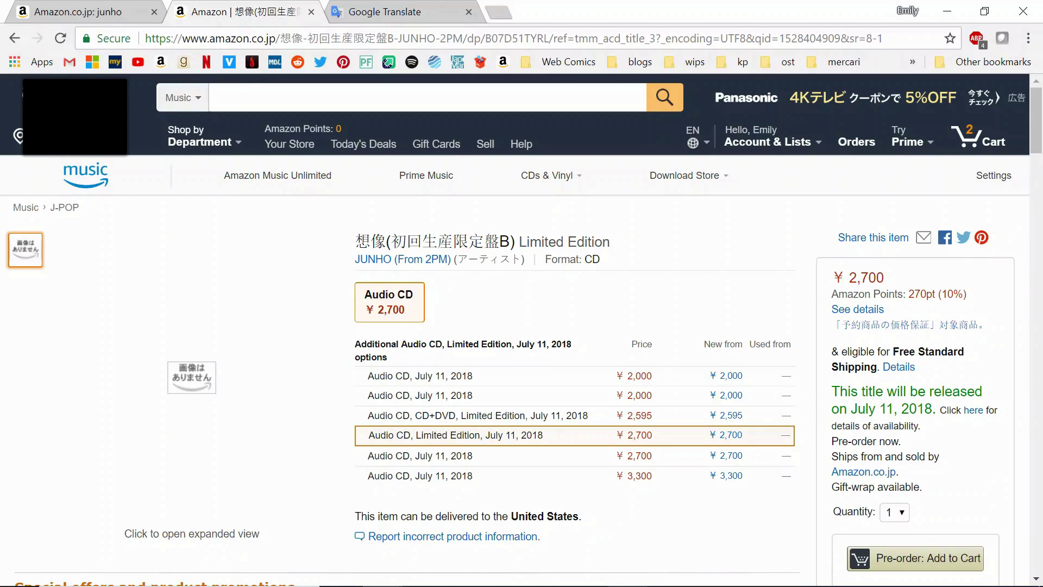
left_click(451, 460)
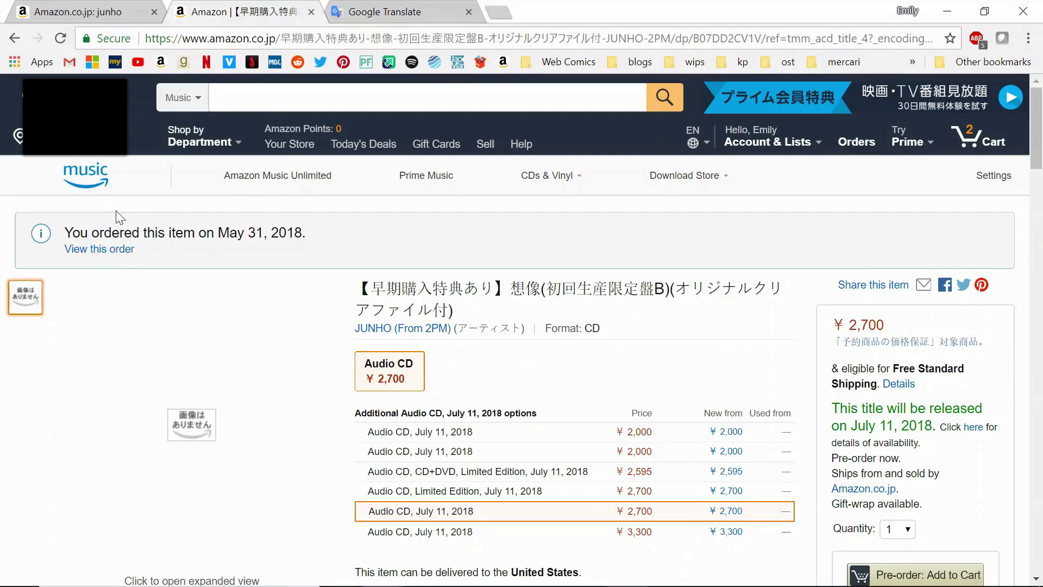
left_click_drag(356, 288, 509, 288)
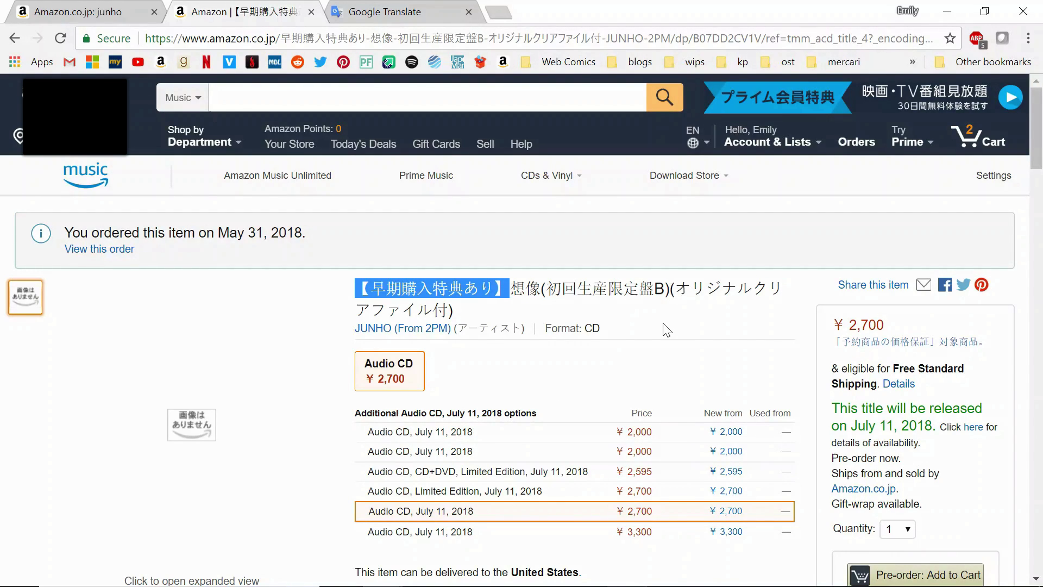
scroll(668, 330, "down", 1)
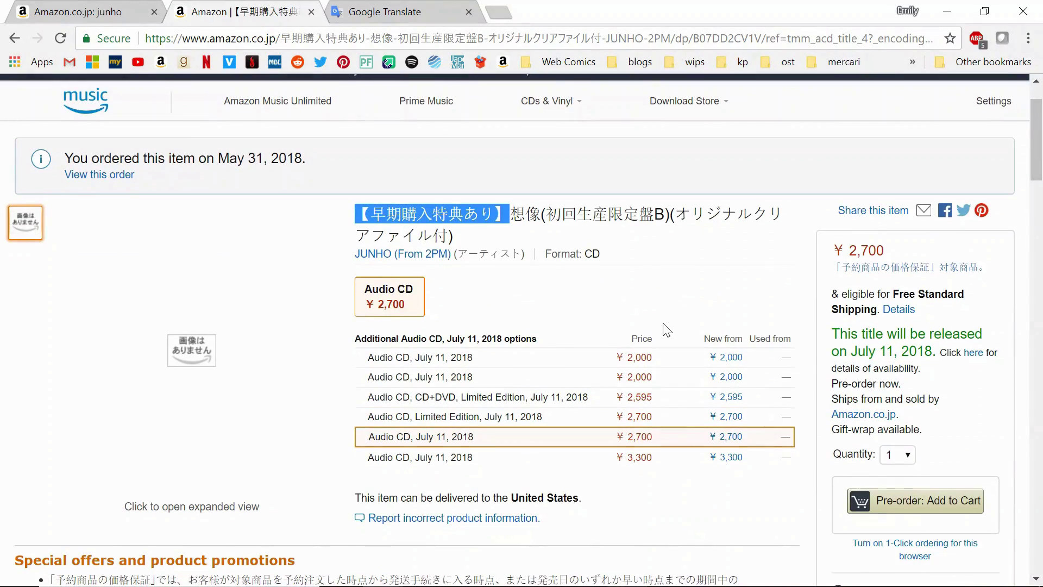
left_click(910, 499)
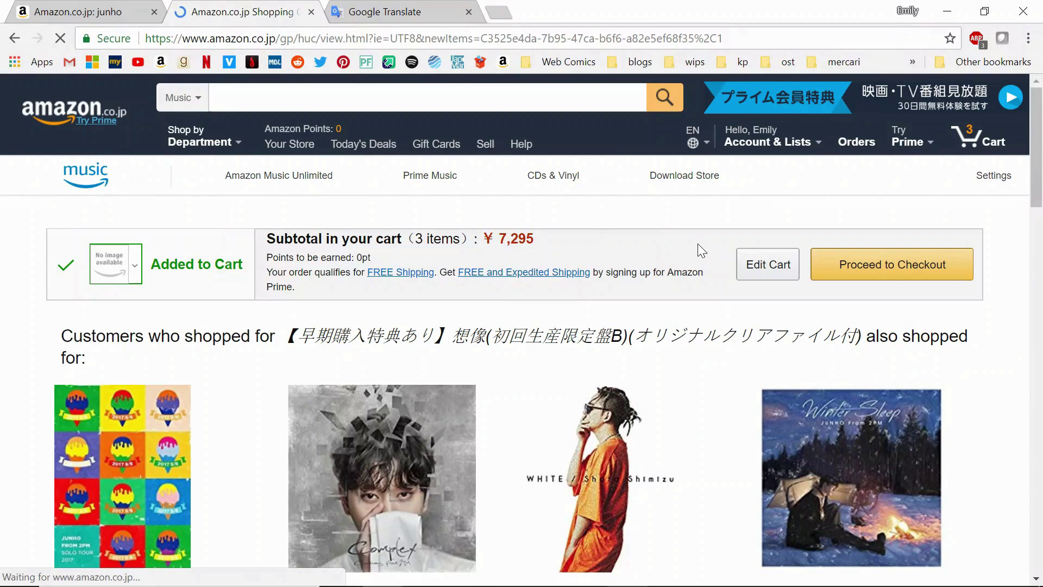
- Proceed from the shopping cart to checkout and read the Pre-order Price Guarantee message on the order review
left_click(973, 129)
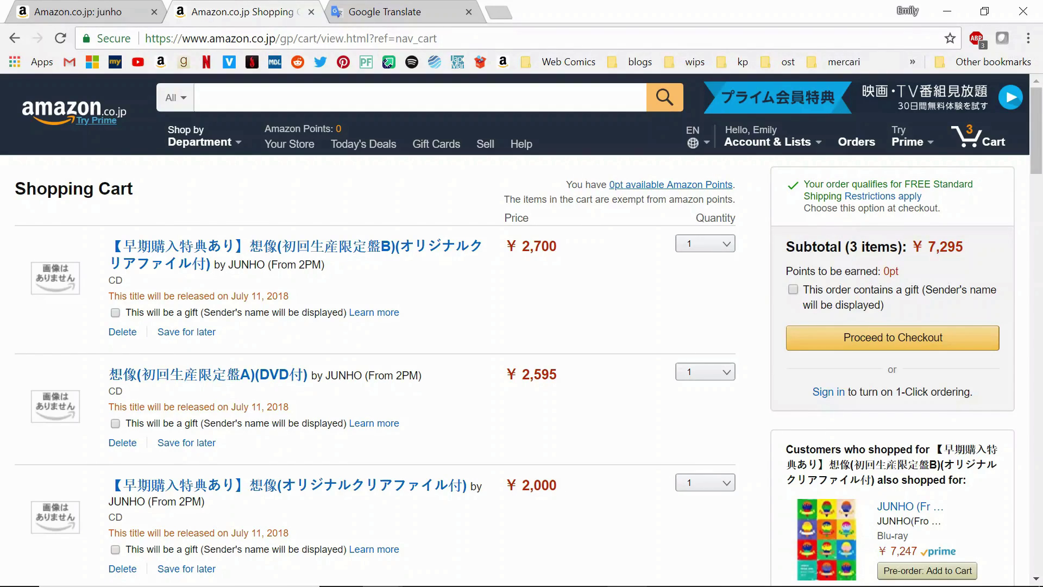
left_click_drag(232, 407, 264, 407)
left_click(271, 420)
left_click(824, 345)
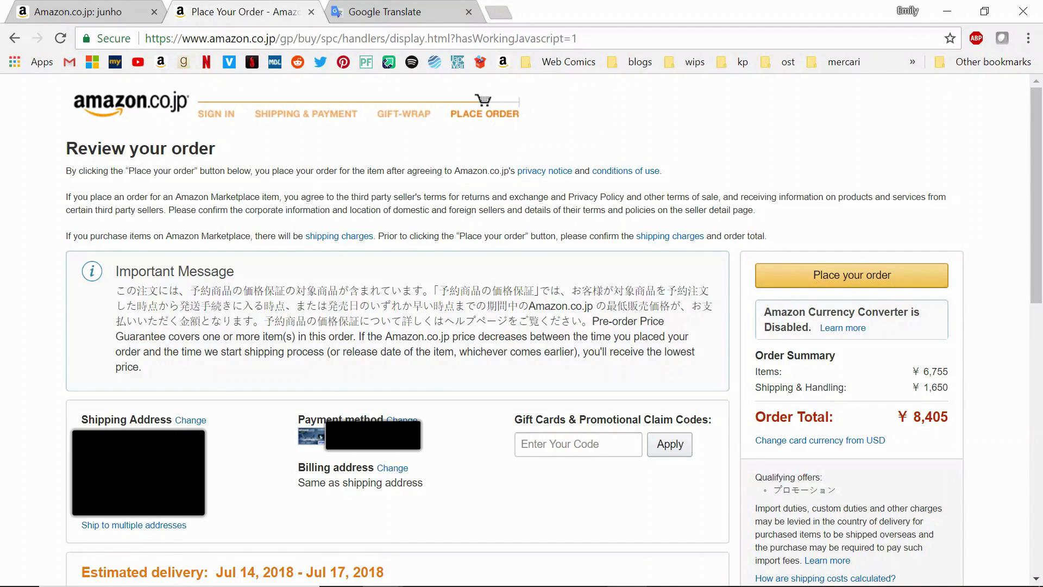
left_click_drag(592, 321, 168, 336)
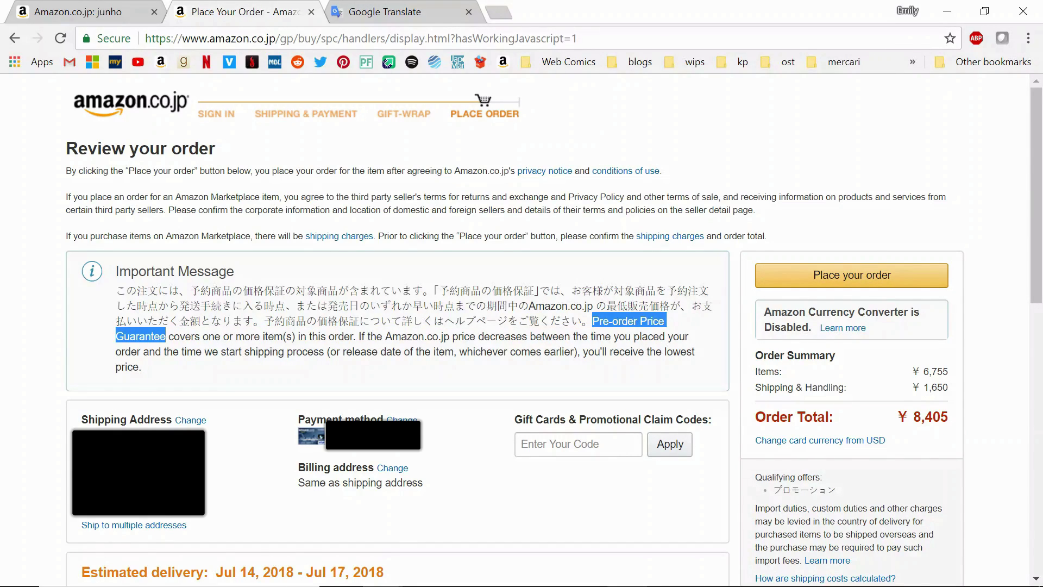
left_click(266, 370)
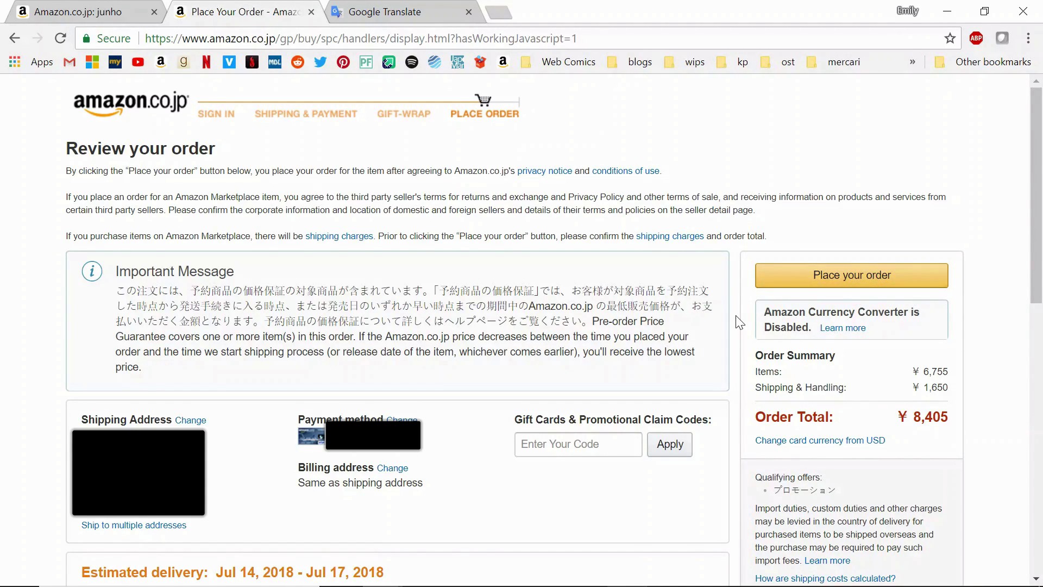
- Open the order's payment method choices, review the credit card and gift card options, and continue back to the order review
left_click(402, 419)
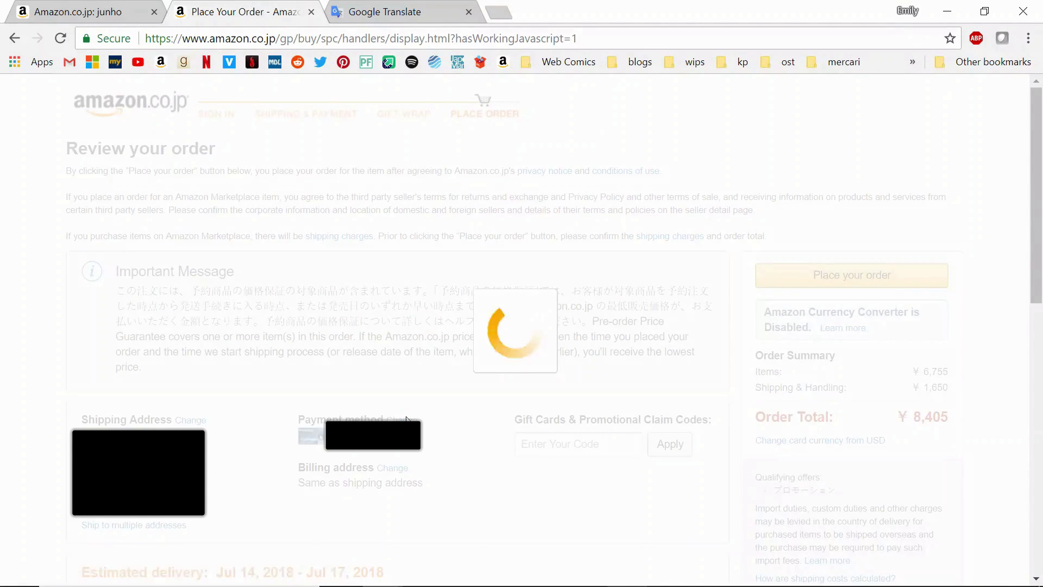
scroll(372, 128, "down", 8)
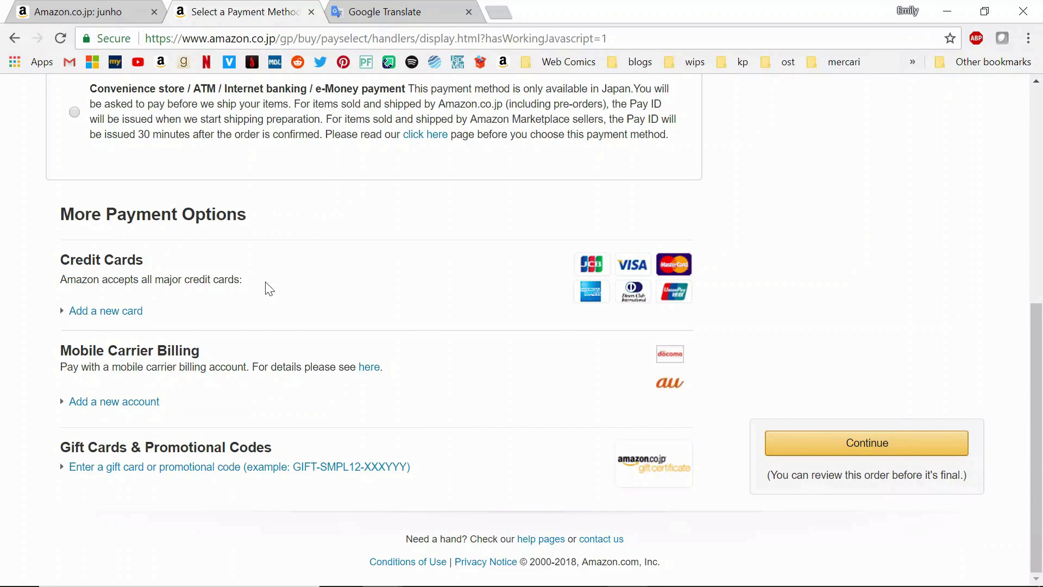
left_click_drag(246, 279, 149, 260)
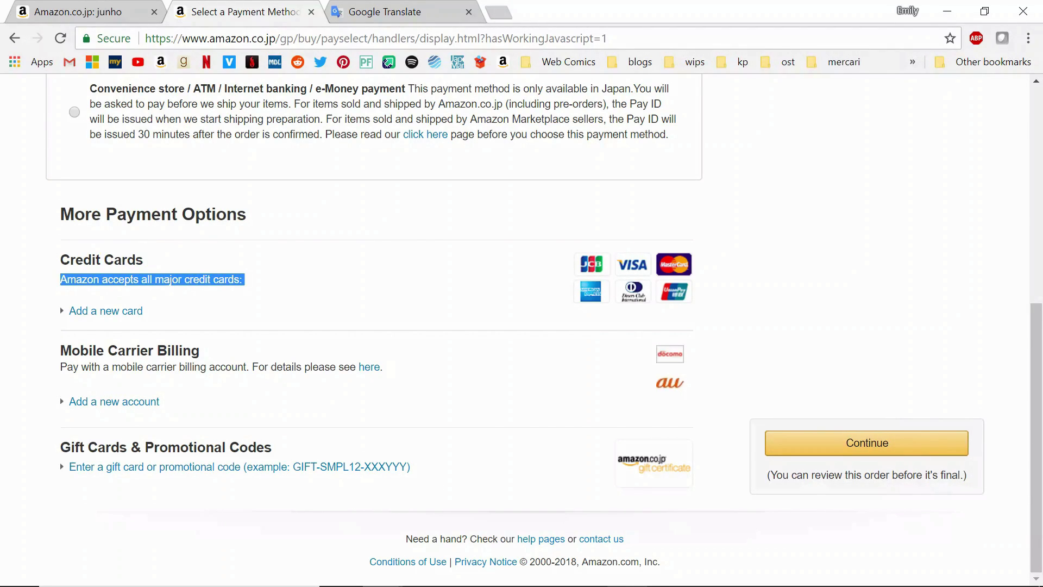
left_click(160, 260)
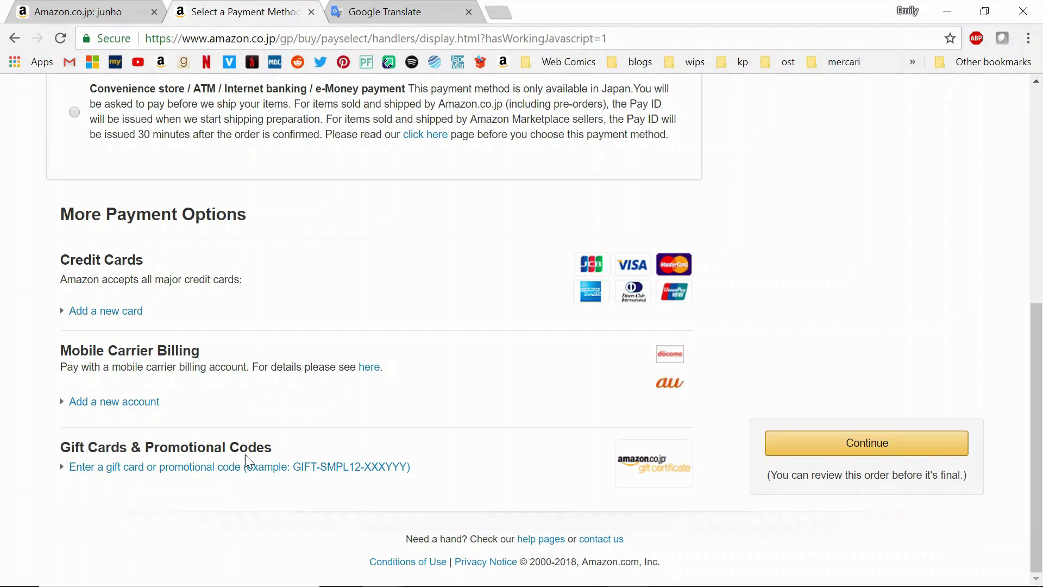
left_click_drag(131, 447, 636, 476)
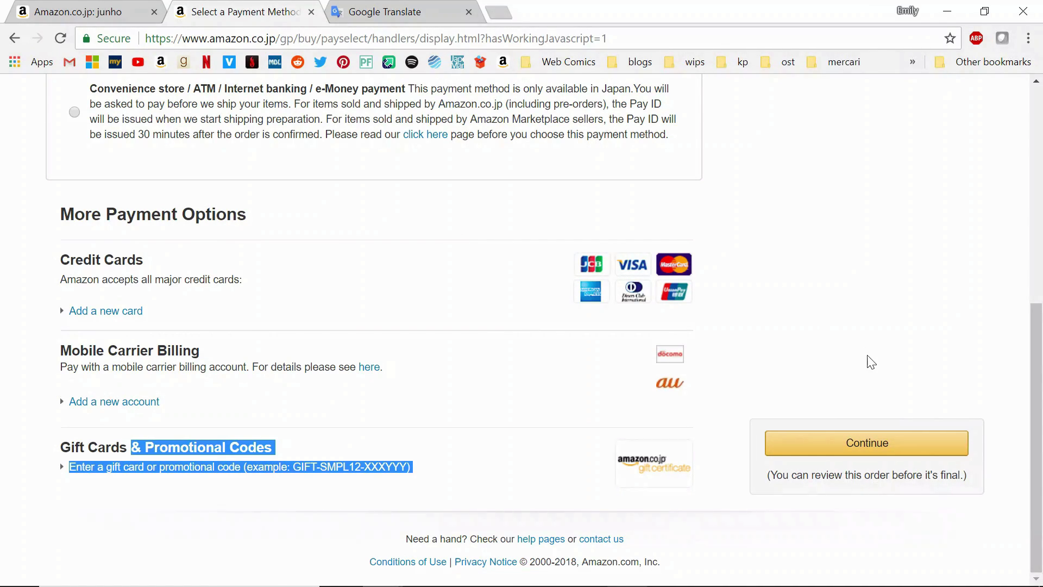
left_click(867, 443)
- Examine the estimated delivery dates, the release date and the price of each CD in the order review
scroll(715, 216, "down", 8)
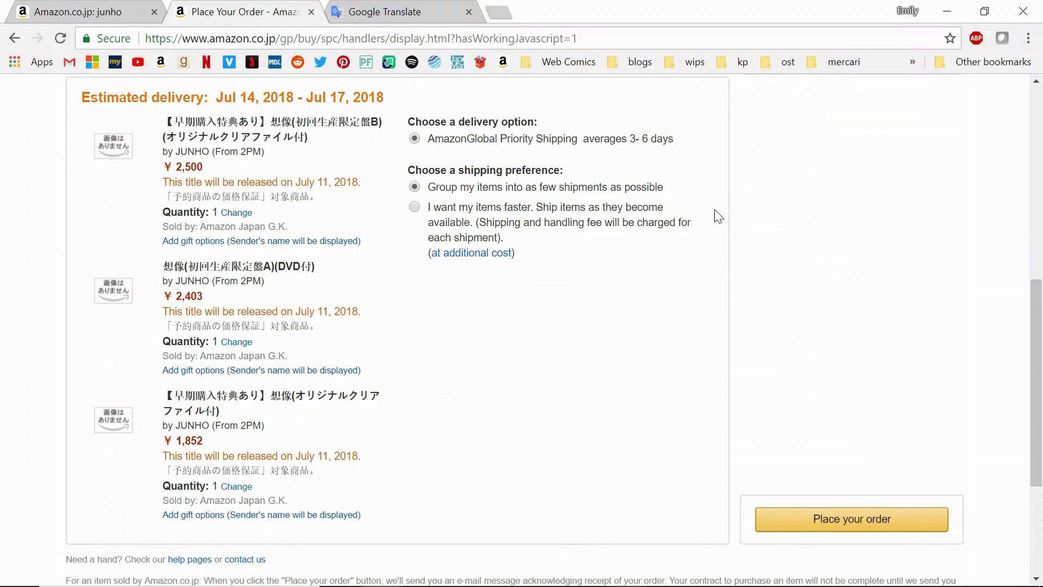
left_click_drag(80, 97, 390, 101)
left_click(390, 101)
left_click_drag(294, 183, 335, 183)
left_click(339, 196)
left_click_drag(207, 168, 162, 167)
left_click_drag(211, 303, 163, 299)
left_click(211, 440)
left_click_drag(211, 440, 163, 441)
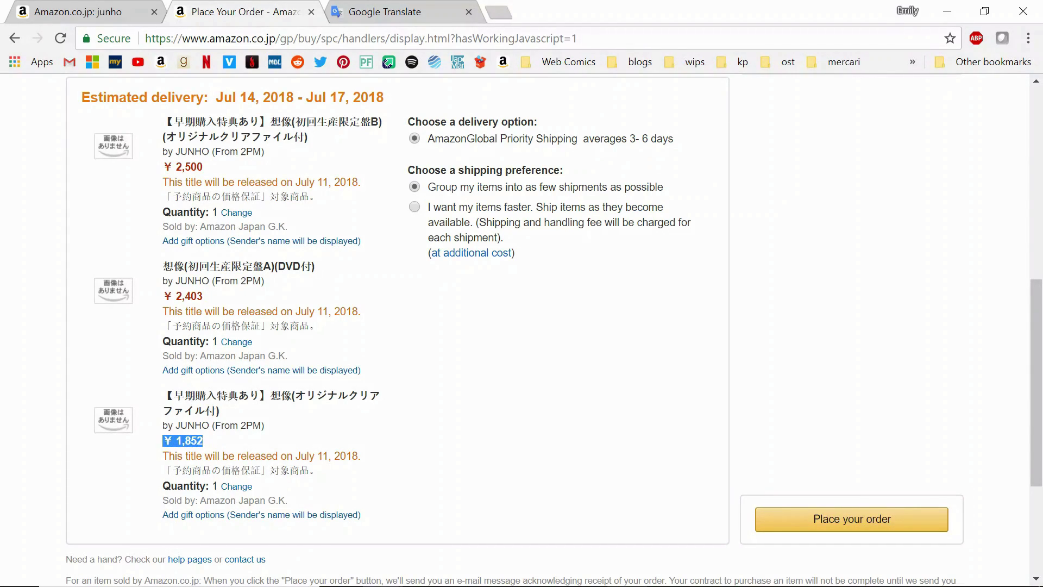
left_click(341, 426)
- Reopen the CD from the junho search results and compare the second ¥2,000 edition's listed price with its order review price
left_click(92, 11)
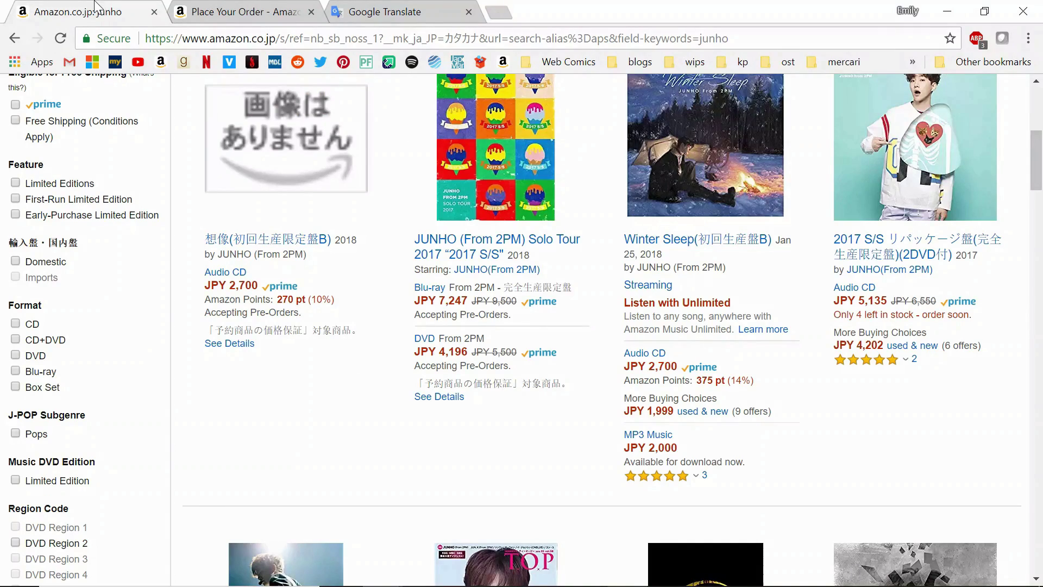
left_click(273, 240)
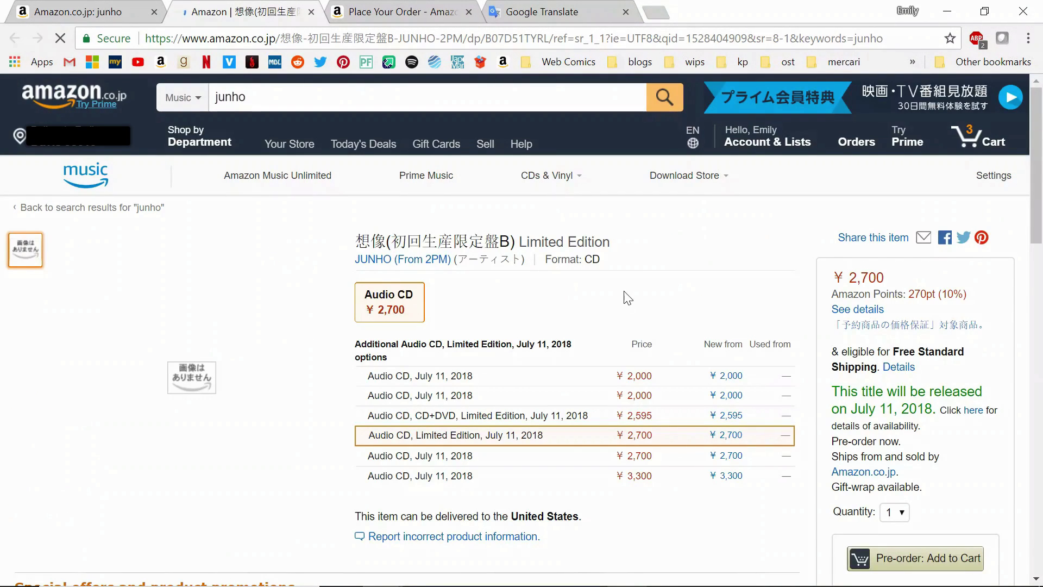
left_click(443, 387)
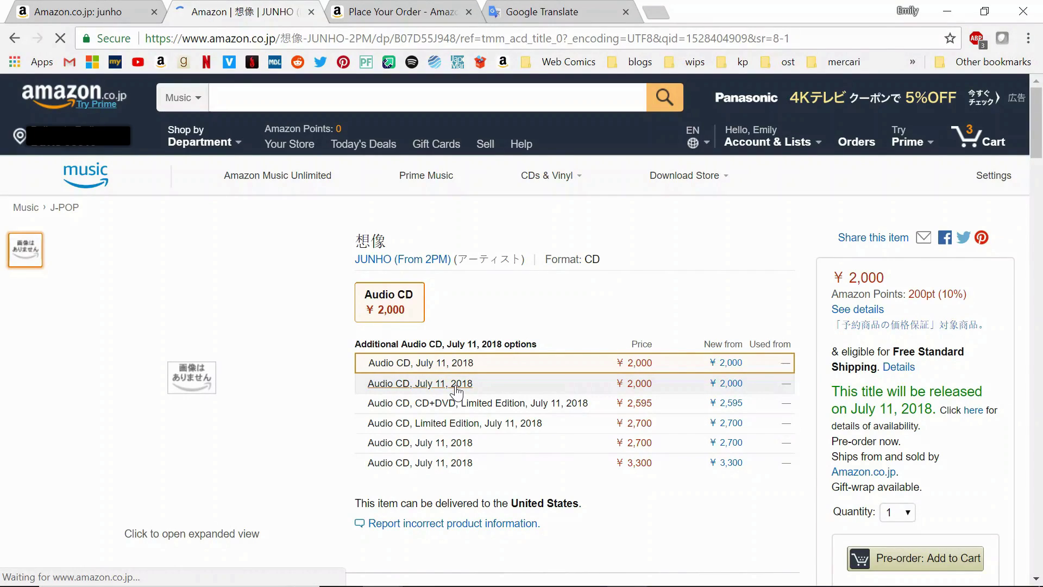
left_click_drag(354, 226, 494, 223)
left_click(497, 326)
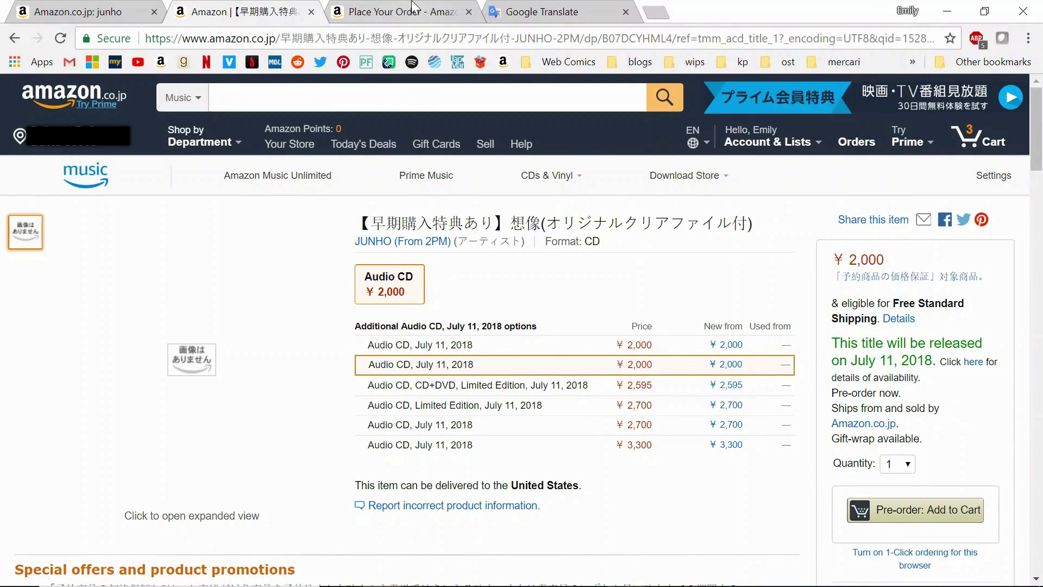
left_click(413, 9)
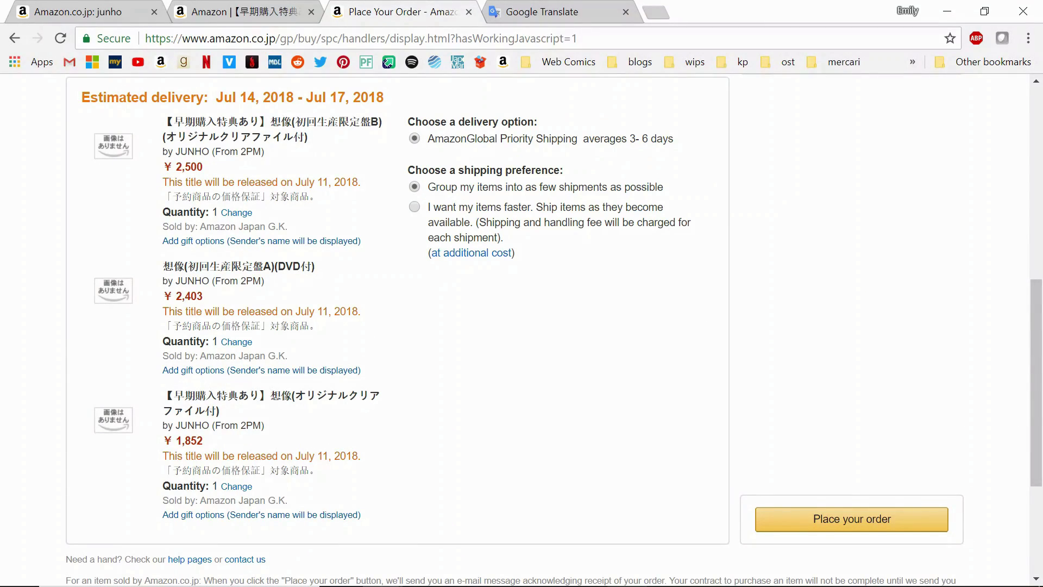
left_click_drag(217, 439, 174, 440)
left_click(334, 429)
- Open the CD+DVD, Limited Edition product page and compare its listed price with the prices in the order review
left_click(212, 13)
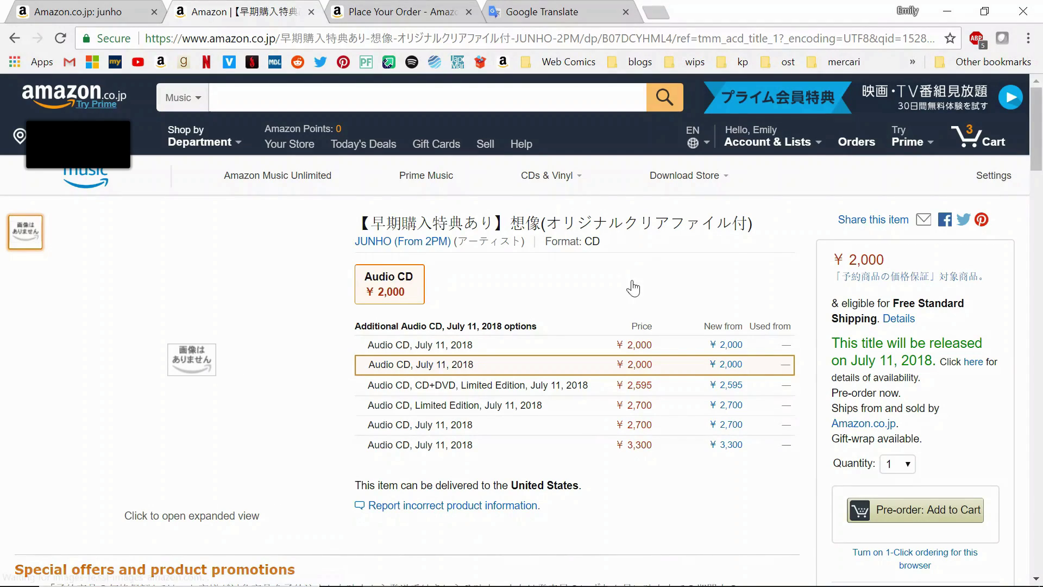
left_click(652, 388)
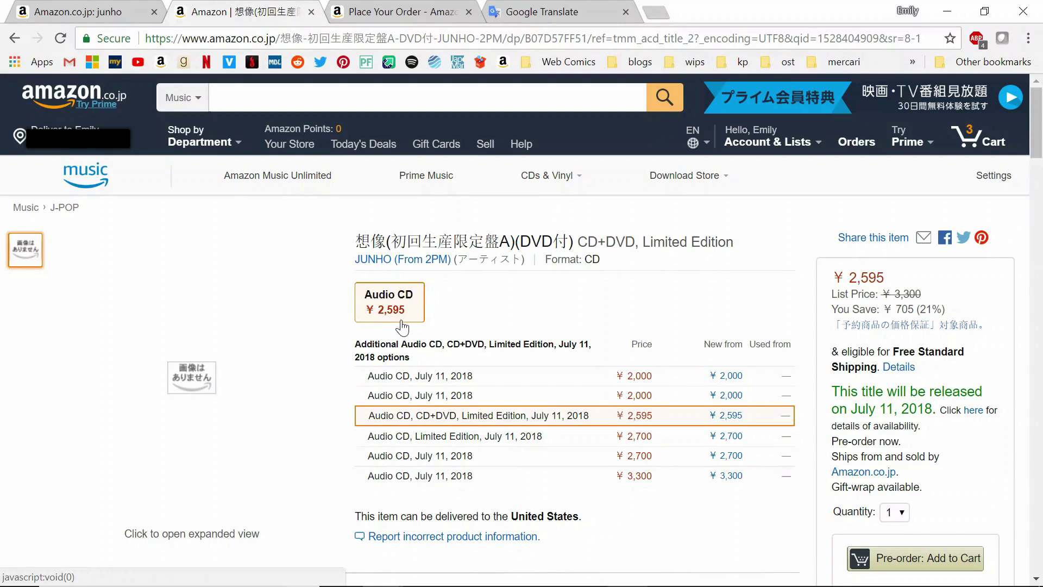
left_click(386, 8)
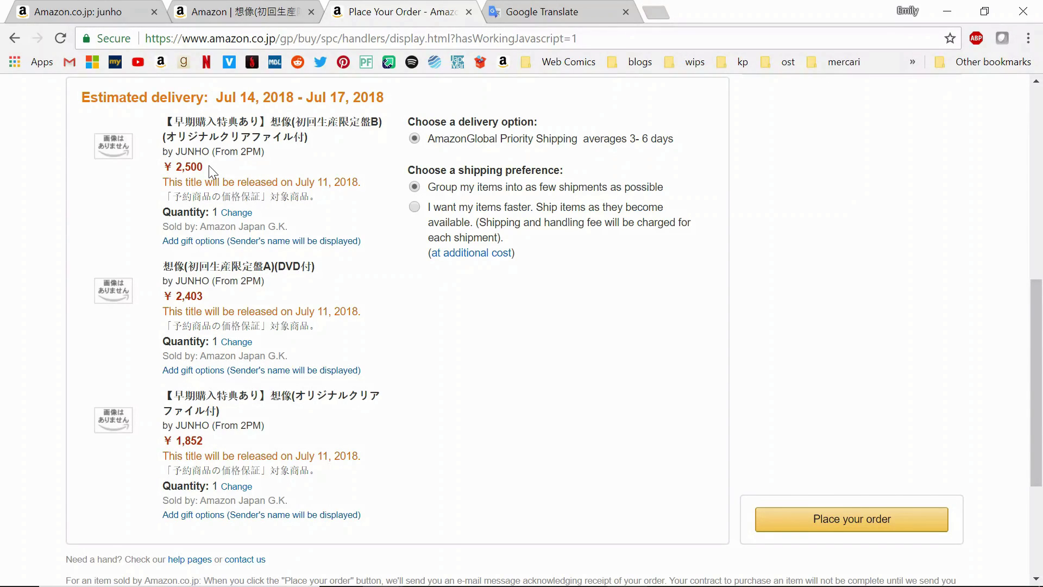
left_click_drag(208, 165, 173, 167)
left_click(229, 180)
- Review the items, shipping and order total amounts in the Order Summary of the three-CD order
scroll(565, 375, "up", 9)
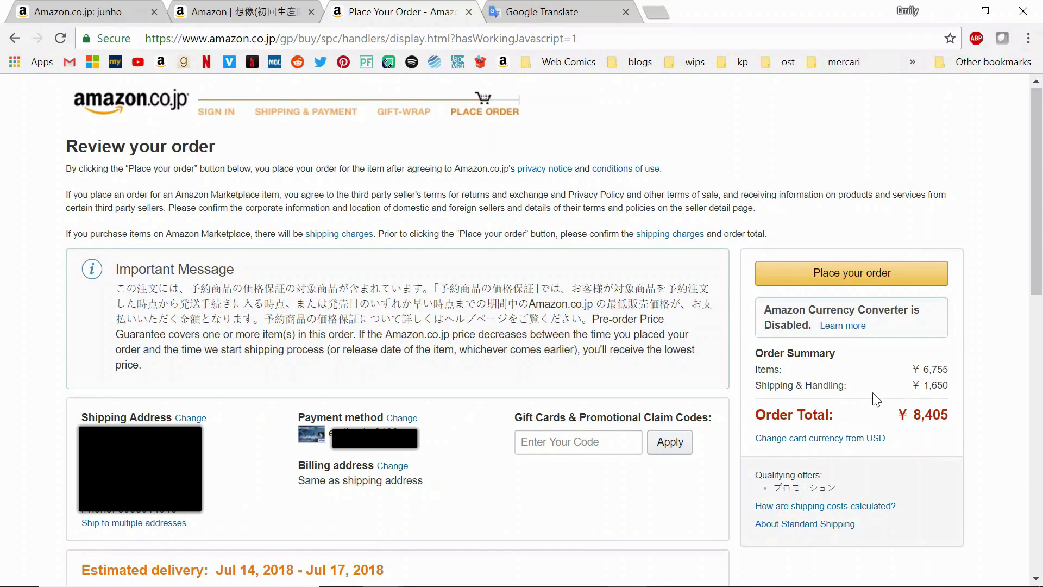
left_click_drag(955, 372, 951, 417)
left_click(936, 383)
- In the shopping cart, save the 初回生産限定盤A (DVD付) and 初回生産限定盤B editions for later
left_click(240, 11)
left_click(182, 443)
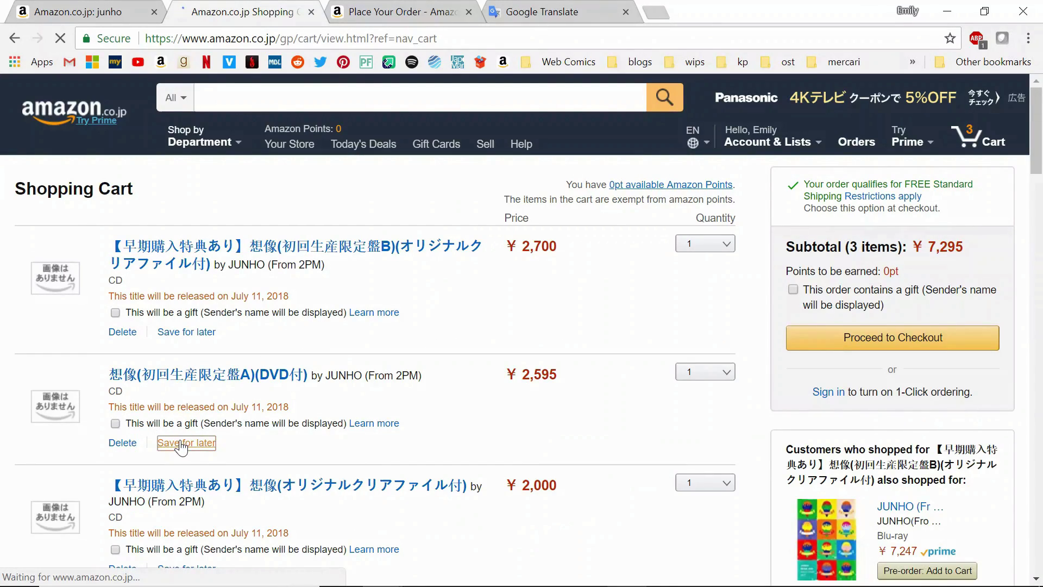
left_click(163, 333)
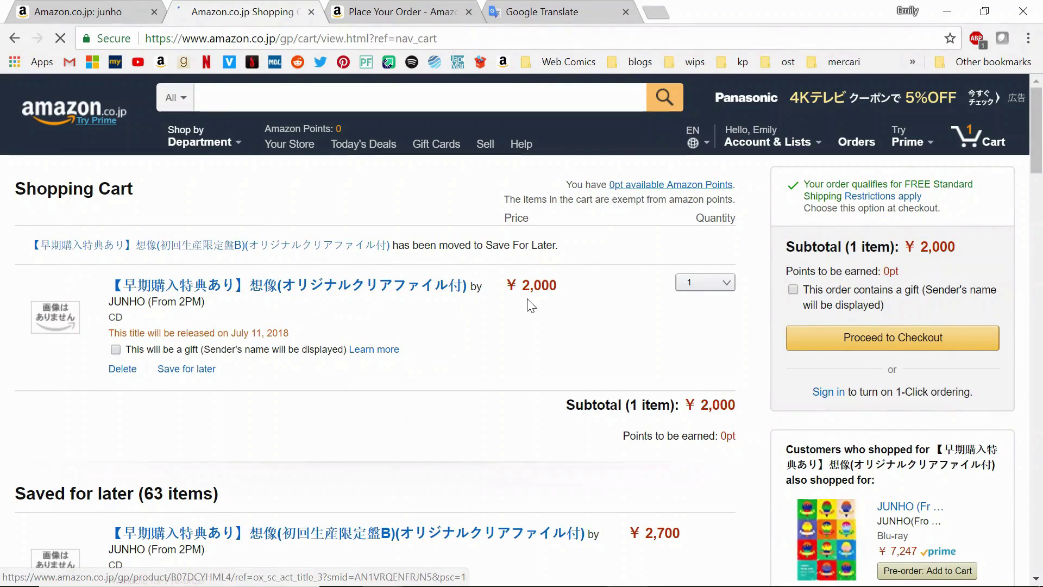
- Proceed to checkout with only the ¥2,000 CD, check its shipping cost and order total, and return to the cart
left_click(863, 333)
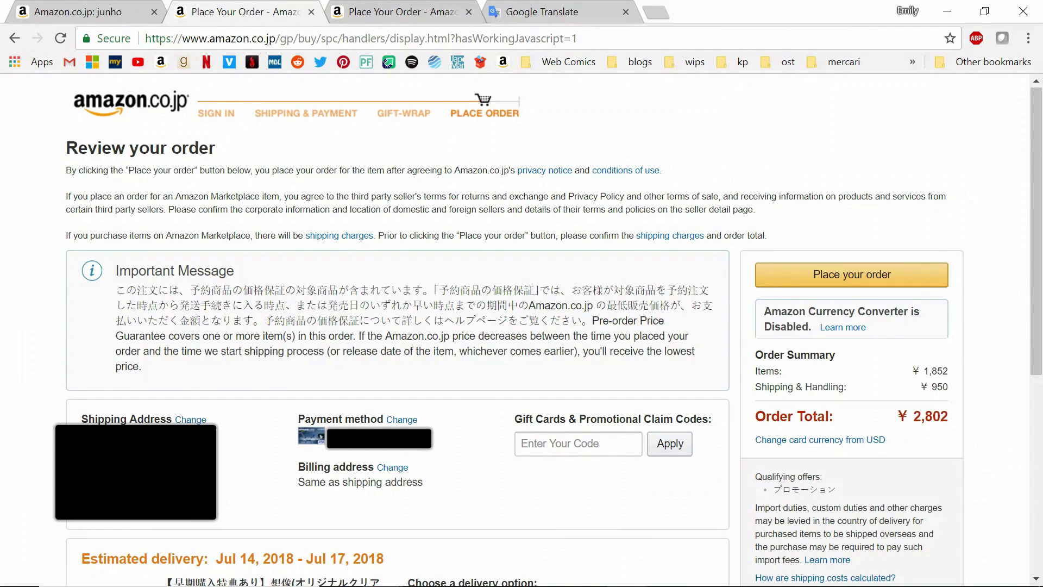
left_click_drag(950, 420, 930, 387)
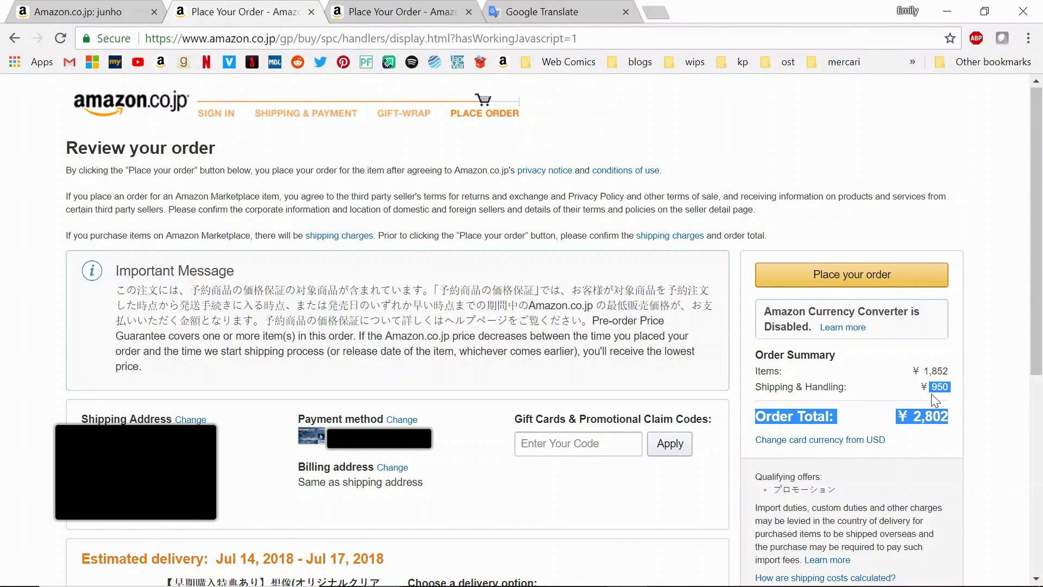
left_click(932, 394)
key("alt+Left")
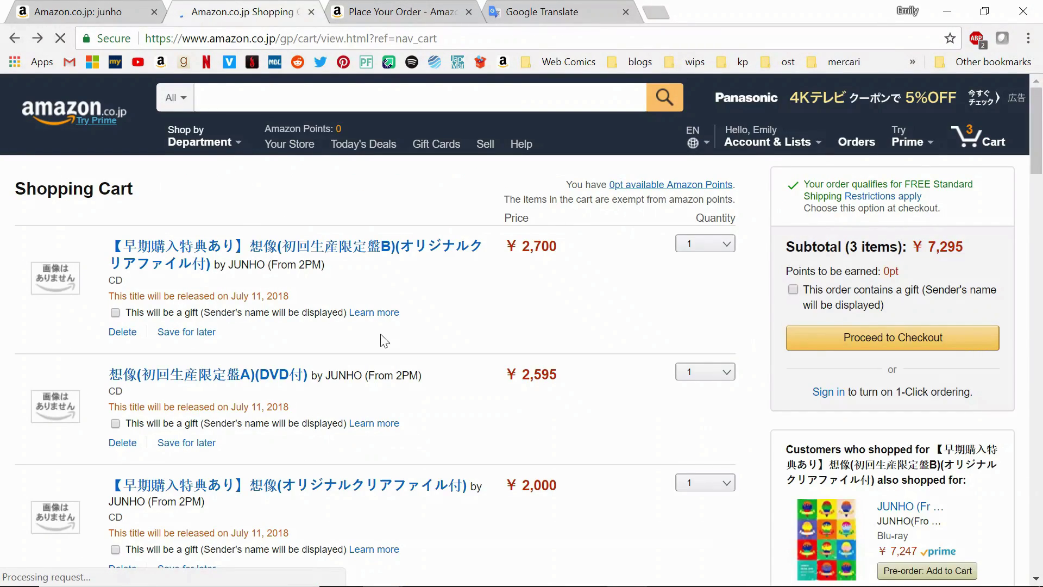
- Move the saved 初回生産限定盤B edition back to the cart, check the two-CD order's shipping cost at checkout and close that order review
left_click(61, 38)
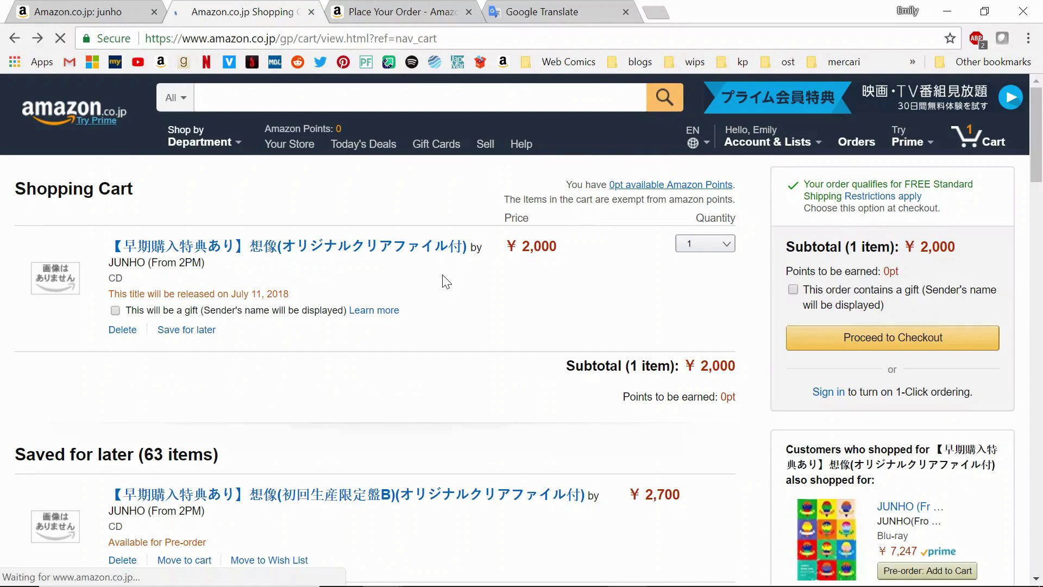
left_click(199, 561)
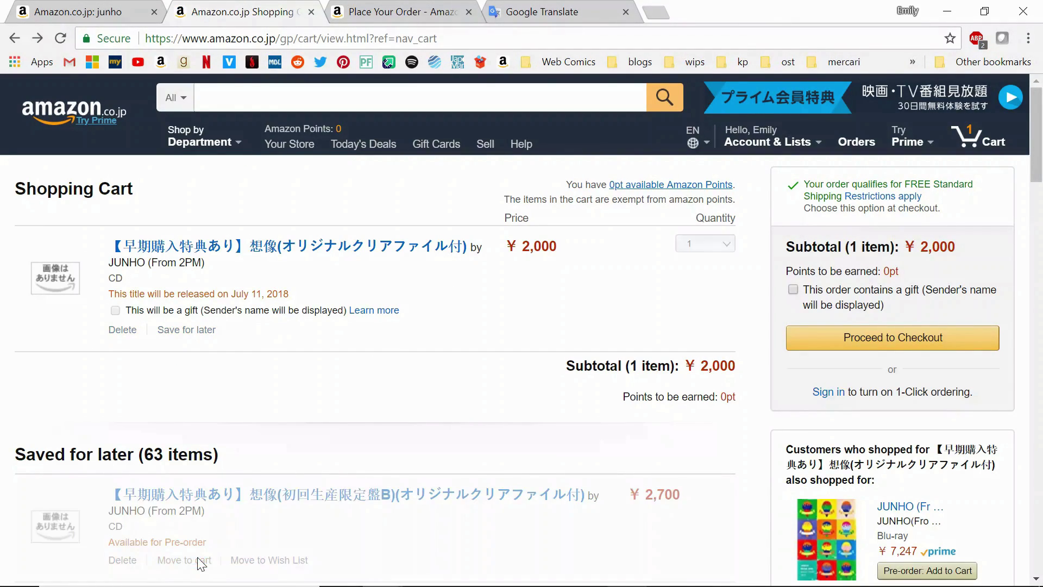
left_click(920, 341)
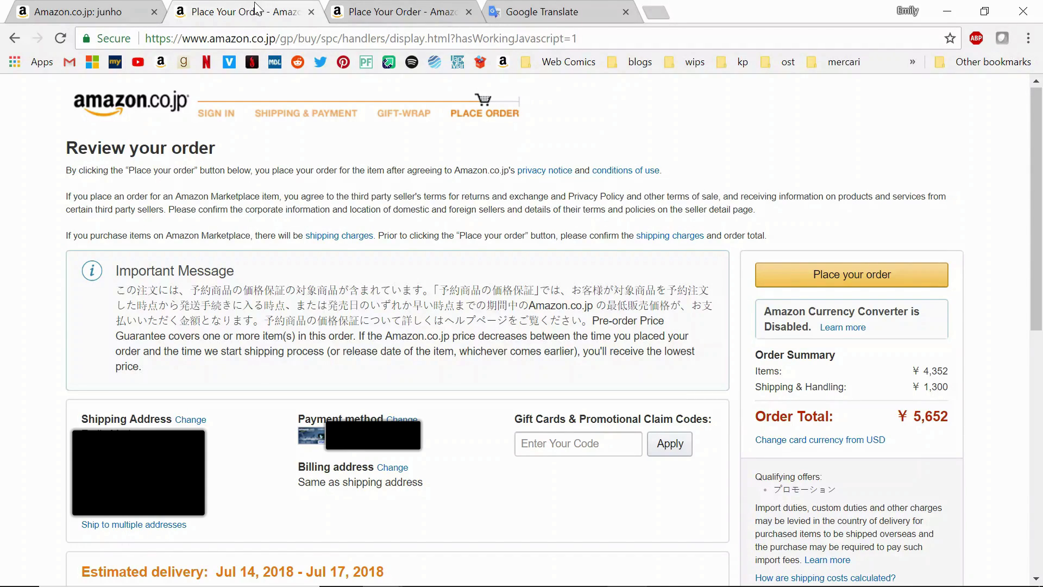
left_click(311, 12)
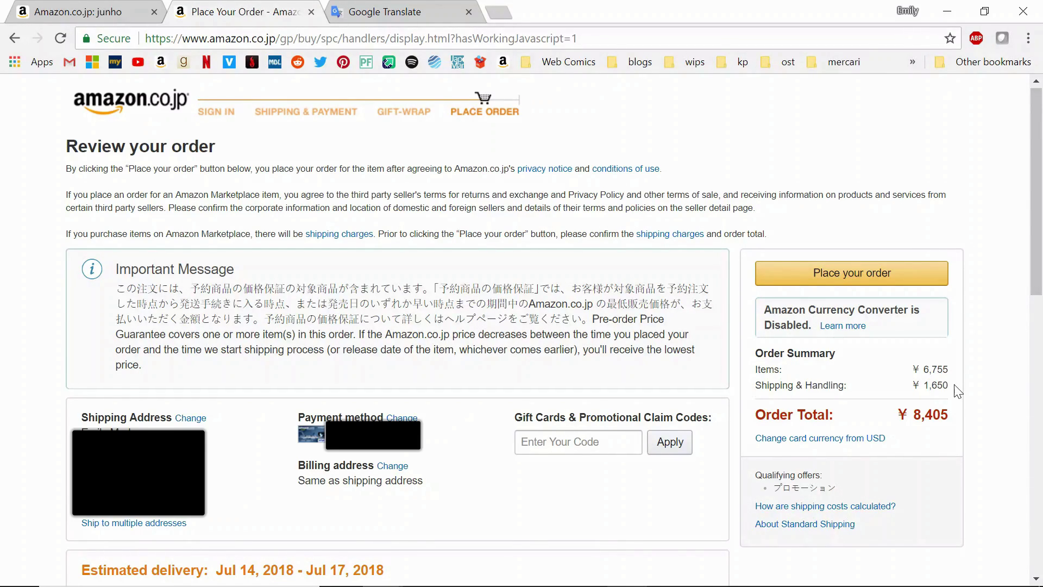
- Check the items, shipping and order total amounts of the three-CD order and place the order
left_click_drag(958, 392, 952, 418)
left_click(955, 387)
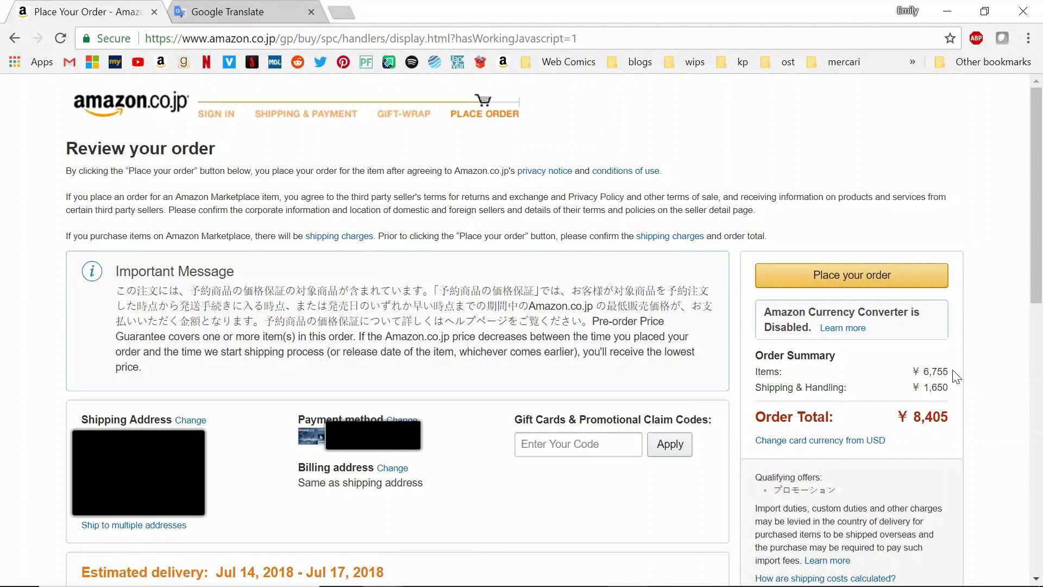
left_click_drag(957, 375, 911, 370)
left_click(911, 370)
left_click_drag(958, 423, 897, 418)
left_click(963, 417)
left_click(849, 278)
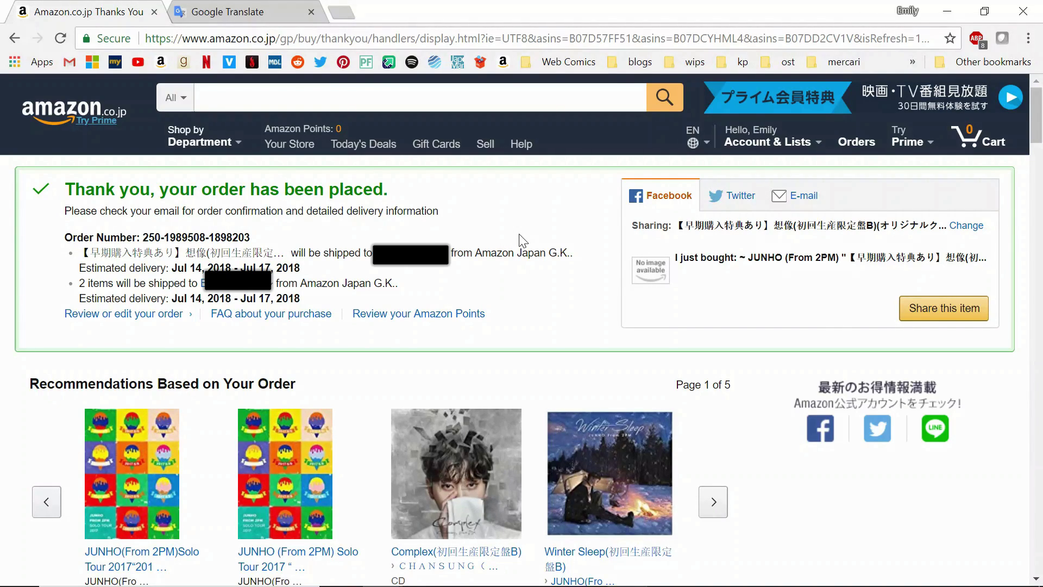
- Open the order history and view the newly placed order's details, including its gift card balance field
left_click(853, 147)
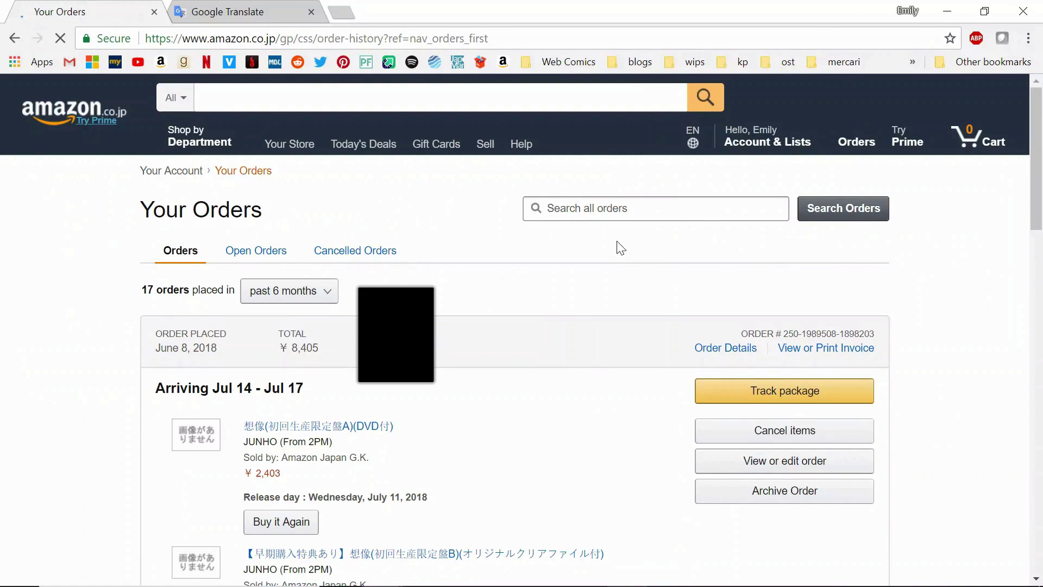
scroll(617, 245, "down", 2)
scroll(618, 240, "down", 2)
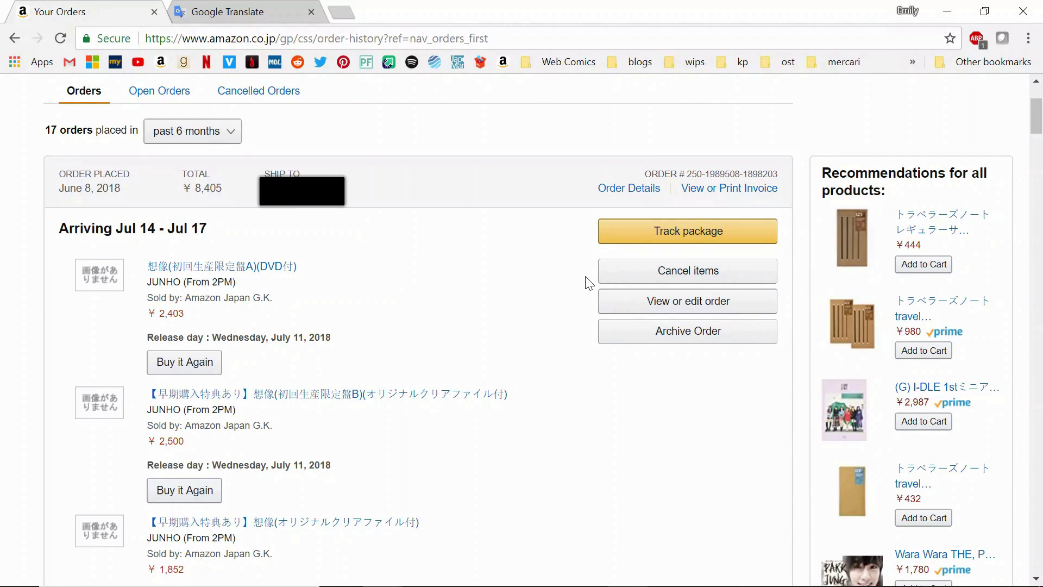
left_click(650, 190)
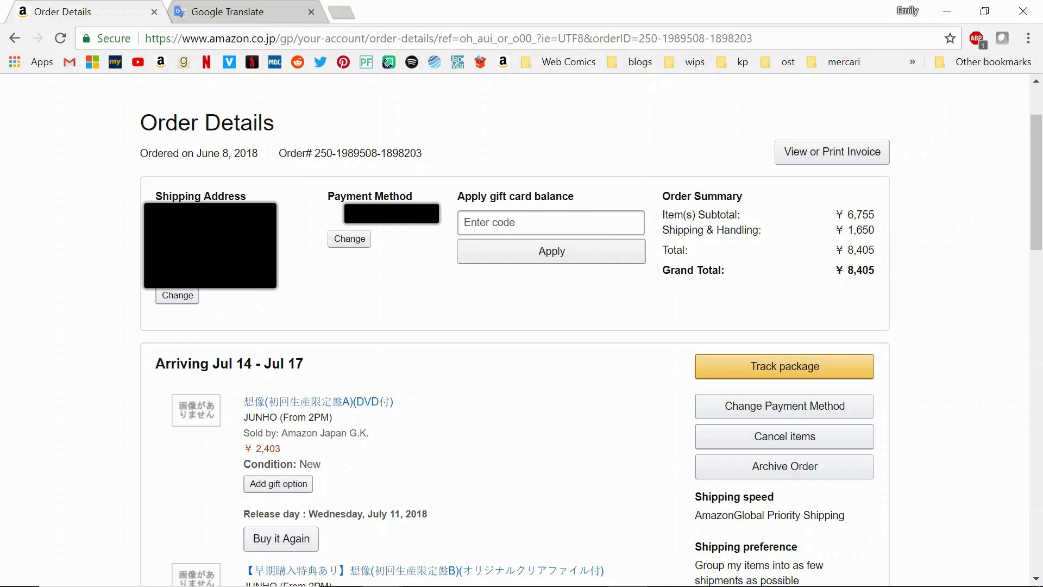
left_click(544, 223)
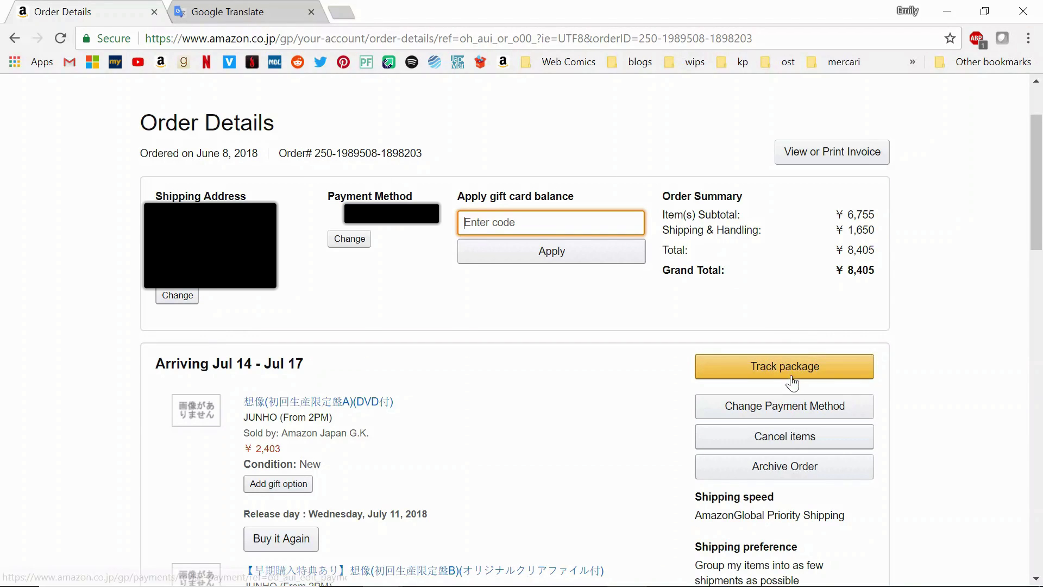
- Request cancellation of the 初回生産限定盤A (DVD付) and 初回生産限定盤B editions in the placed order
left_click(790, 442)
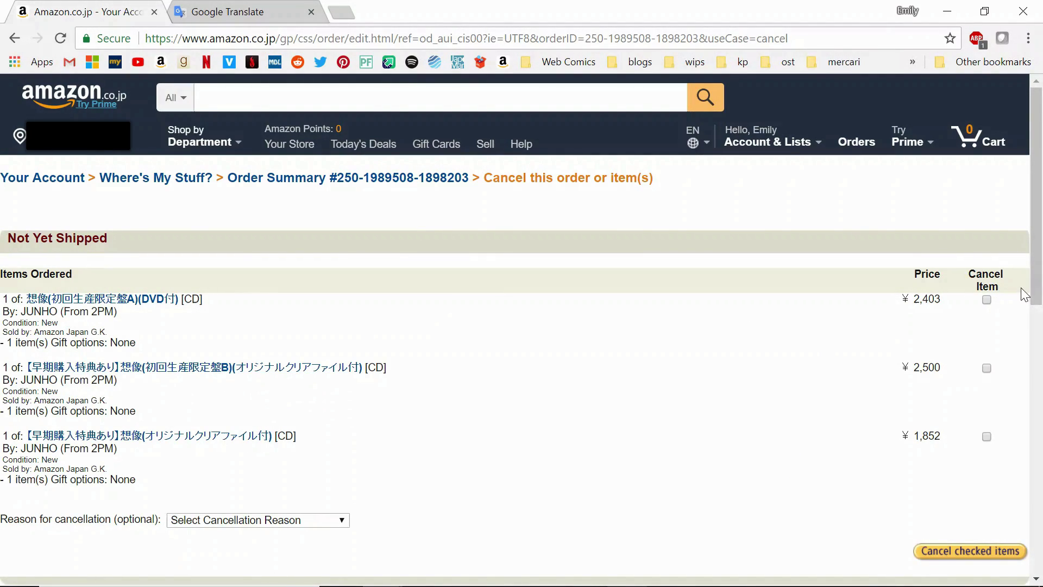
left_click(987, 300)
left_click(986, 369)
left_click(950, 553)
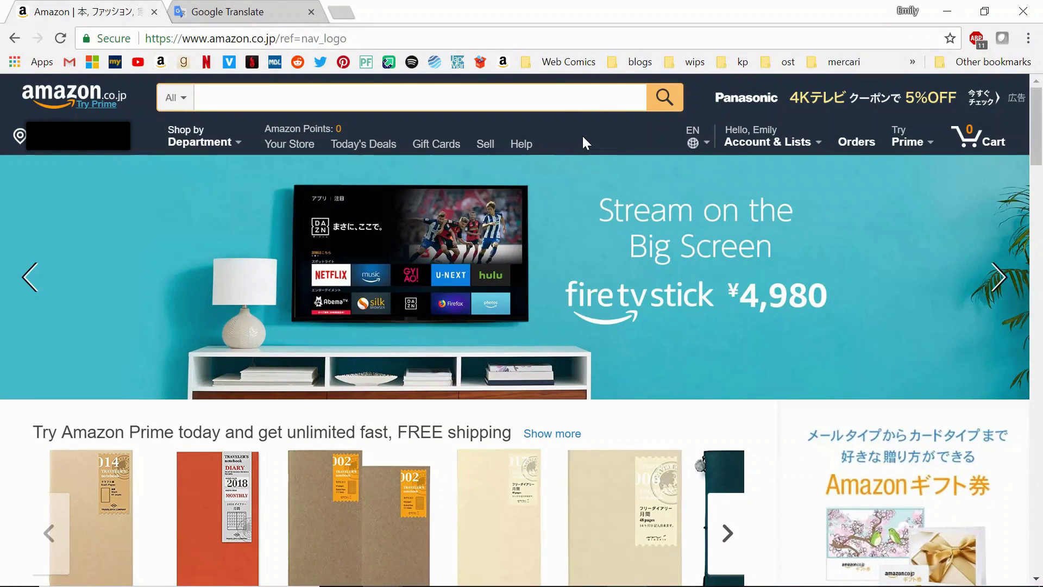
- Search all departments for "red velvet cookie jar"
type("red ")
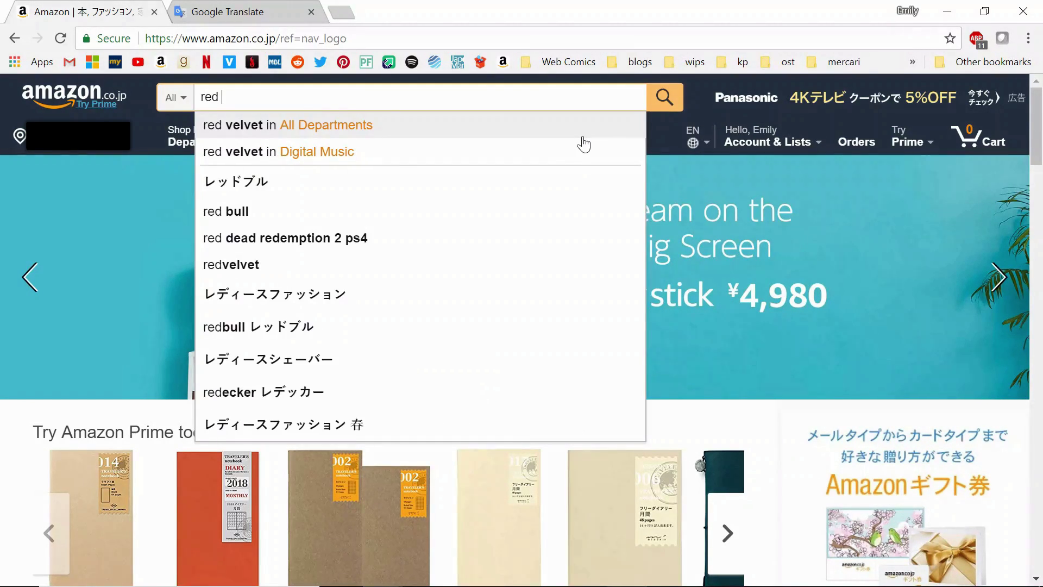
type("velvet cok")
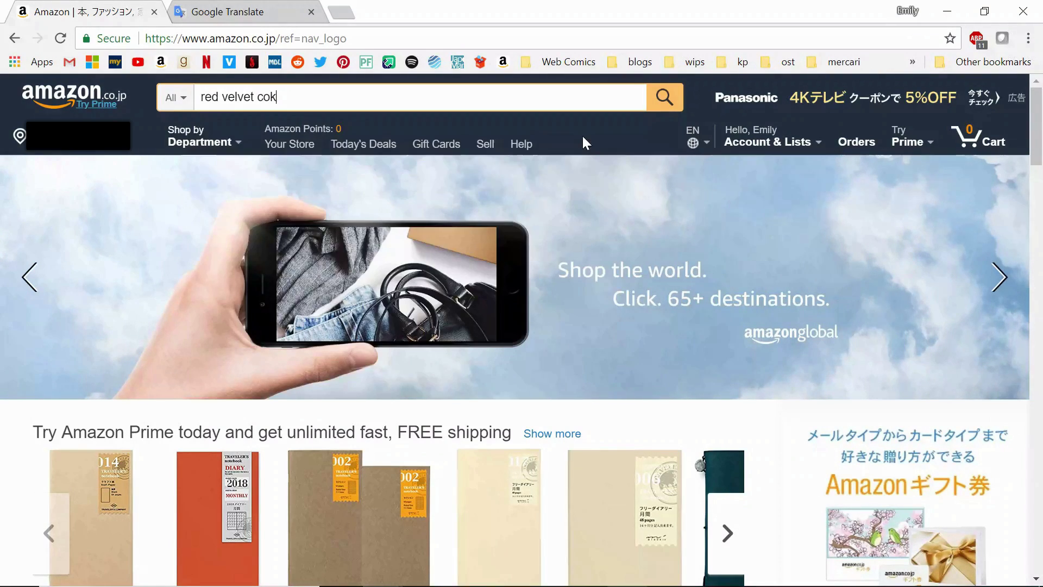
key("BackSpace")
type("oki")
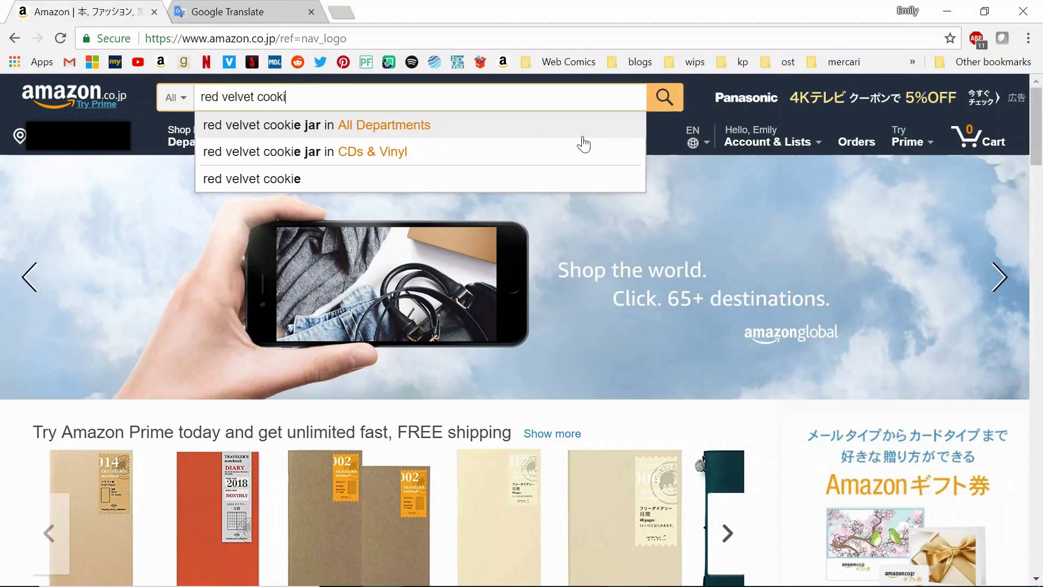
type("e jar")
key("Return")
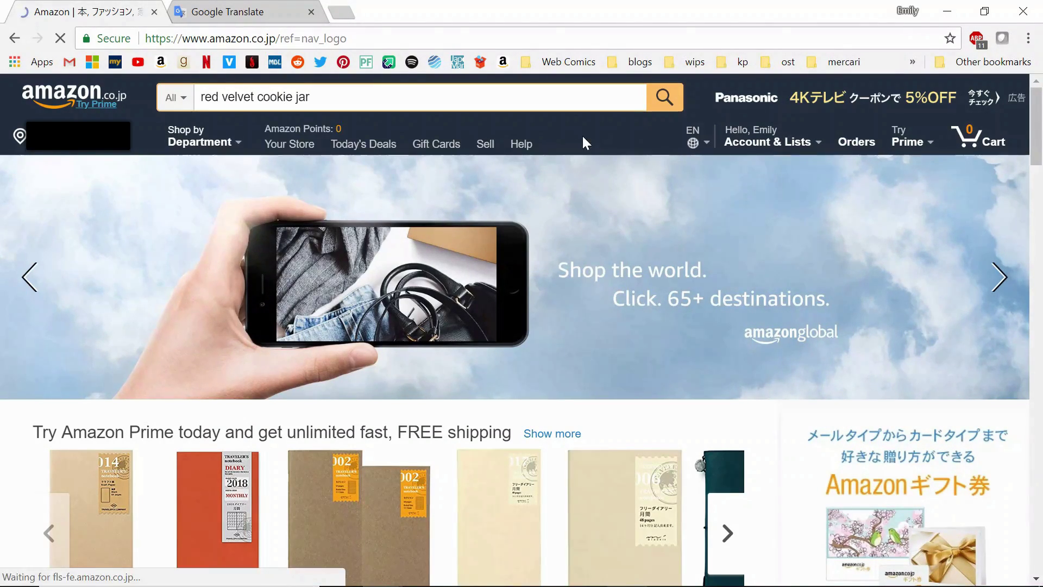
- Check the automatic Japanese translation of the search phrase and search again for just "red velvet"
left_click_drag(199, 98, 308, 116)
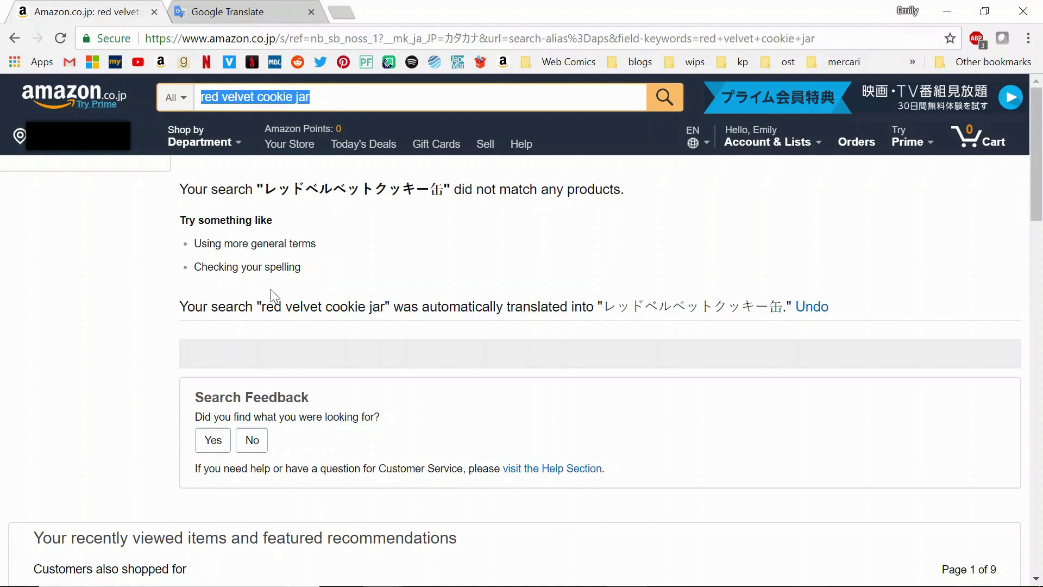
left_click_drag(603, 307, 782, 307)
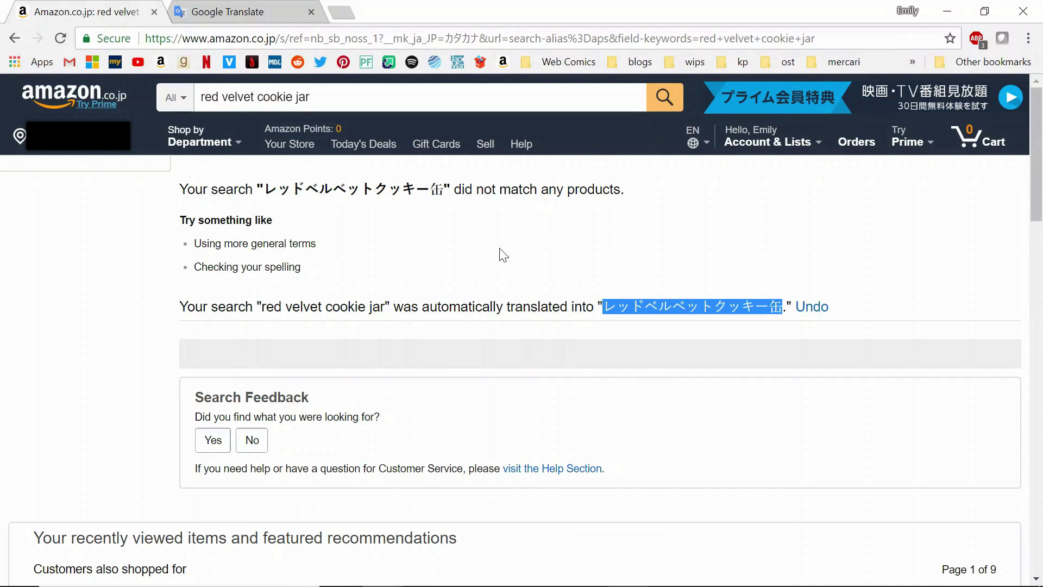
left_click_drag(310, 97, 254, 97)
key("BackSpace")
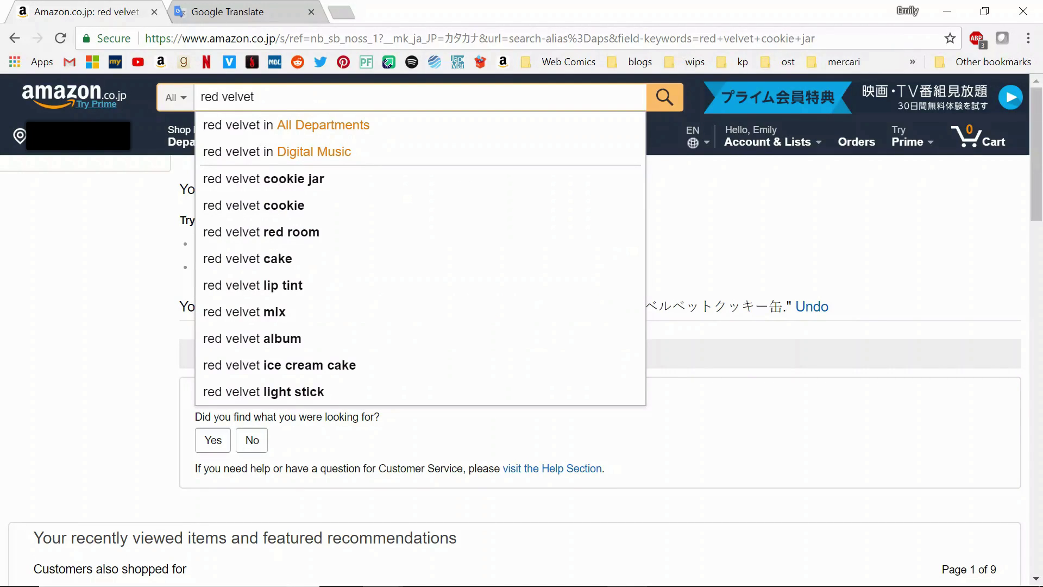
key("Return")
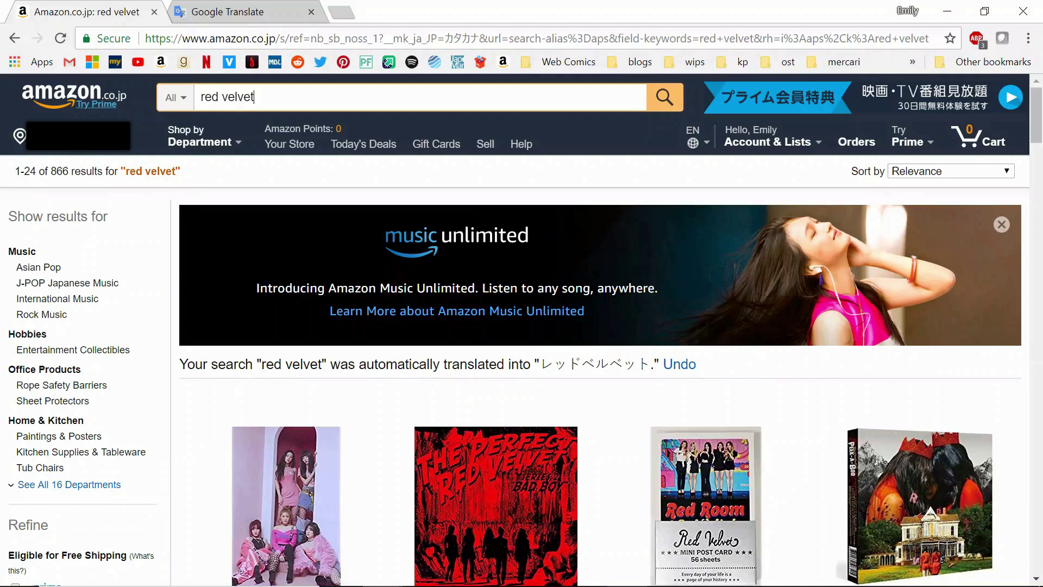
- Open the #Cookie Jar（ミニAL）初回生産限定盤 product page from the search results and check who sells it
scroll(249, 326, "down", 1)
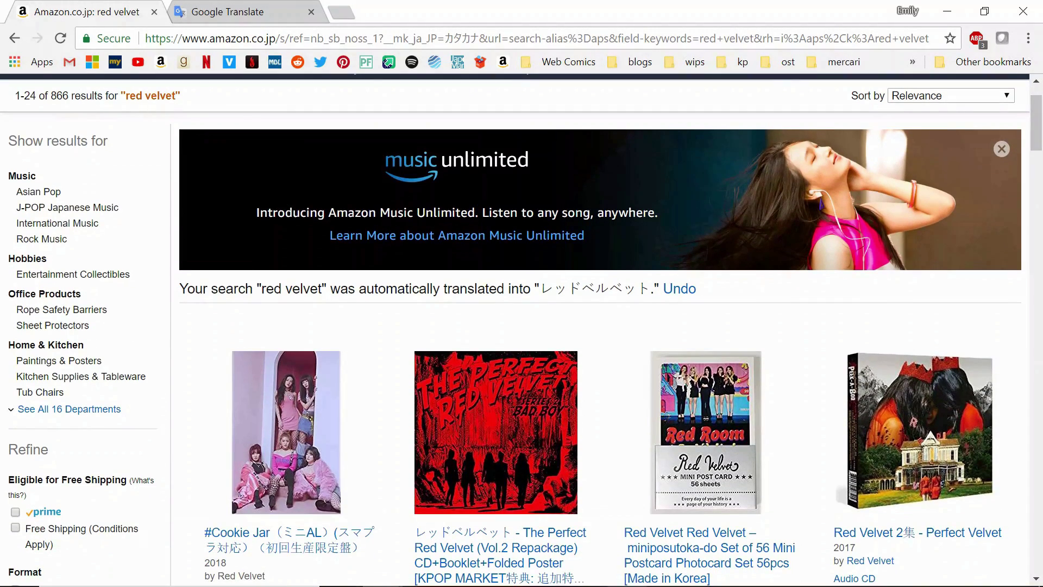
left_click(286, 531)
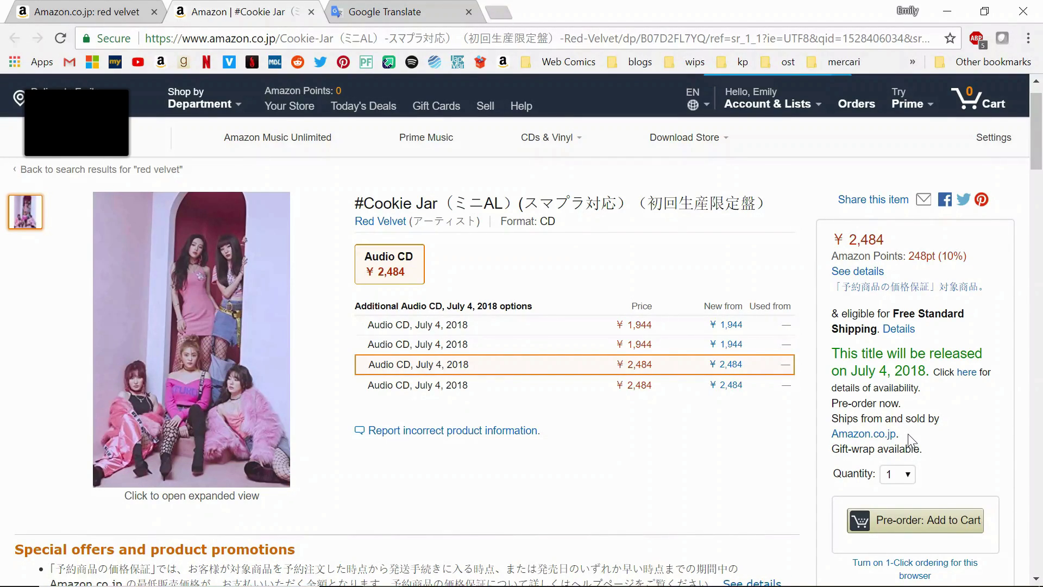
left_click_drag(908, 432, 834, 435)
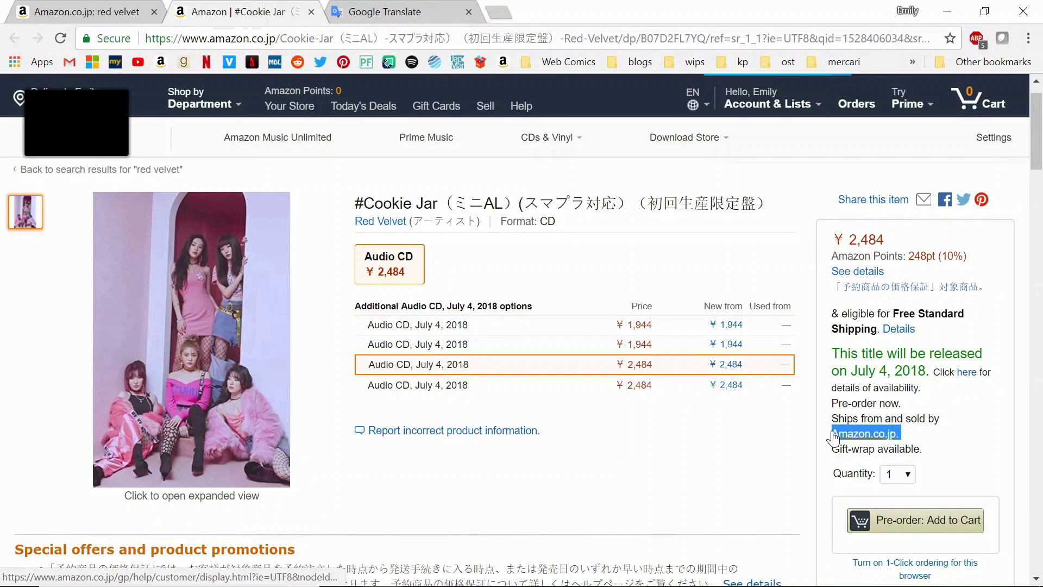
left_click(783, 431)
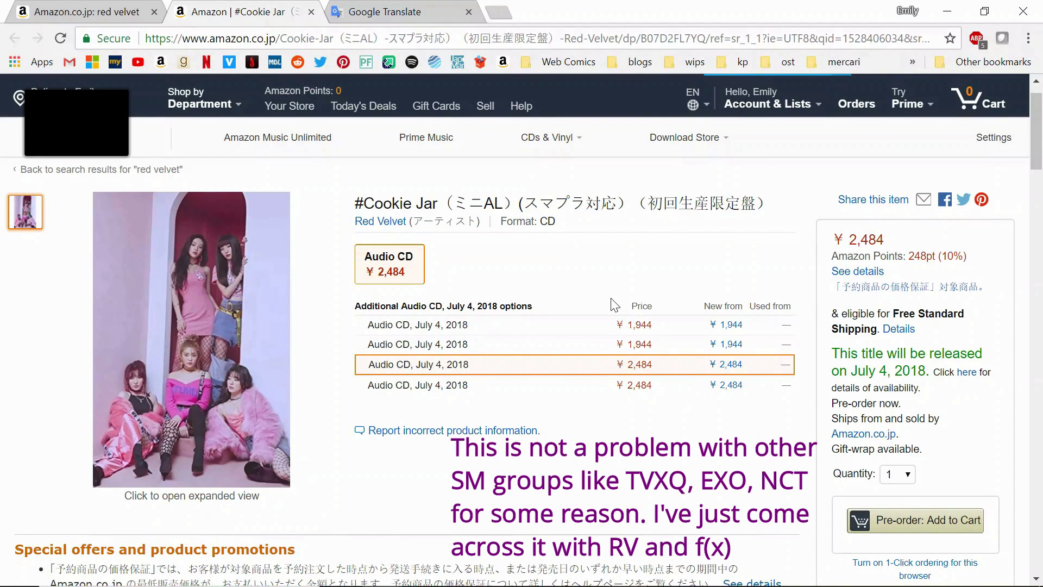
- Open the last Audio CD option of #Cookie Jar and examine the 早期購入特典あり wording in its title and its cover image
left_click(426, 385)
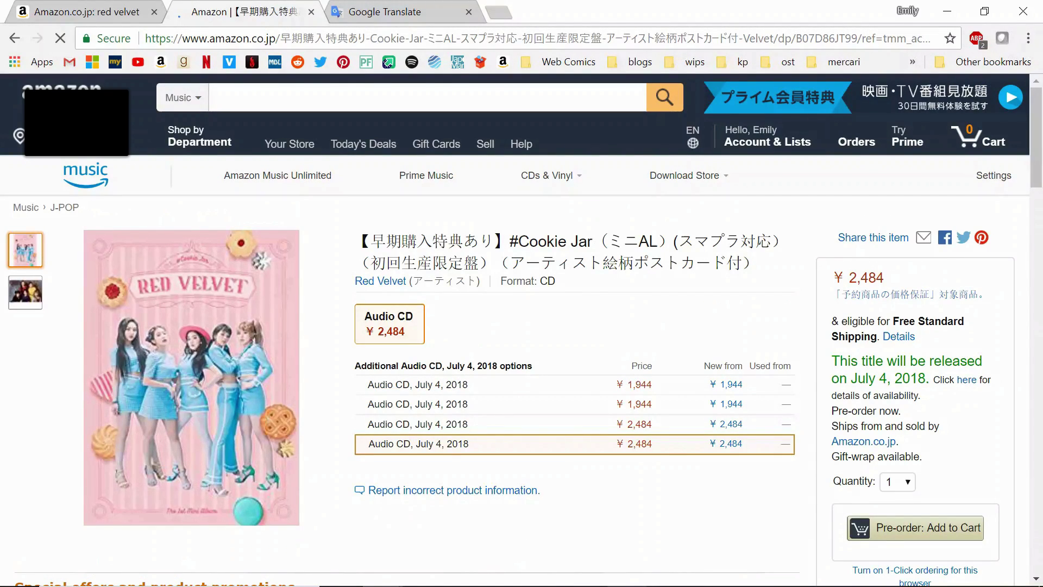
left_click_drag(371, 241, 493, 240)
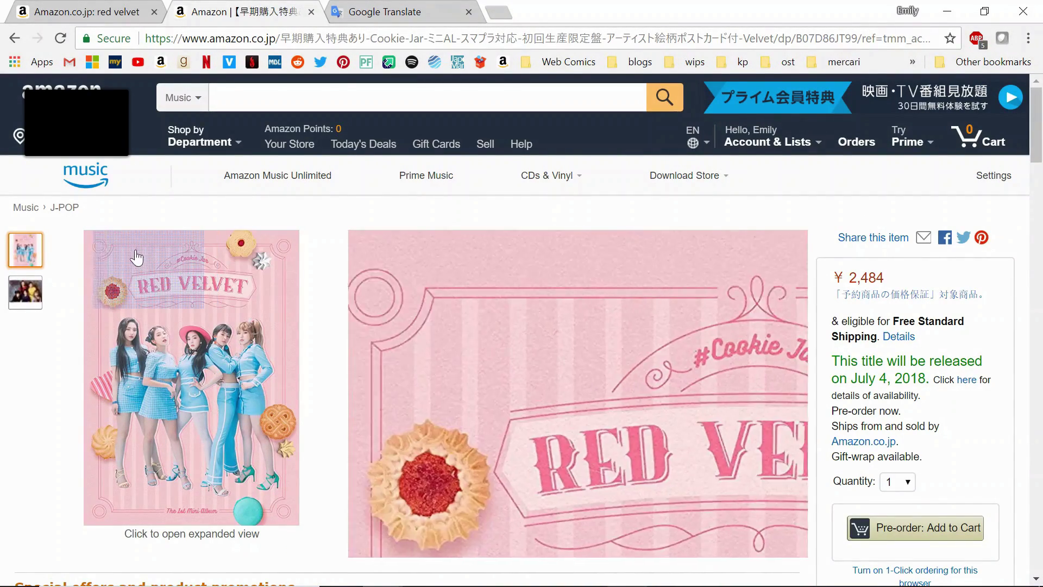
mouse_move(182, 380)
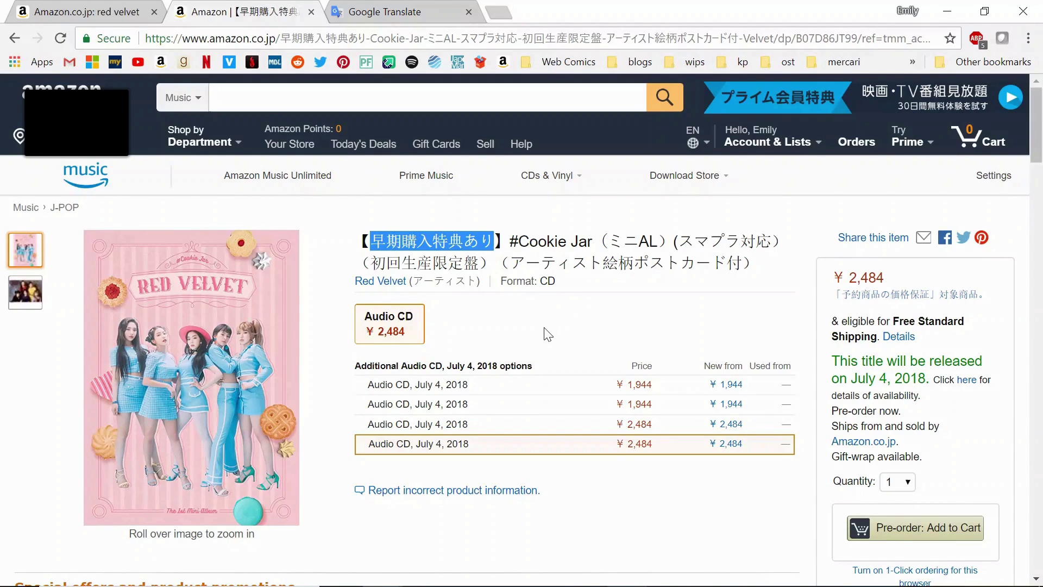
- Add the 早期購入特典あり #Cookie Jar limited edition with postcard to the cart and proceed to checkout
scroll(546, 332, "down", 1)
left_click(936, 512)
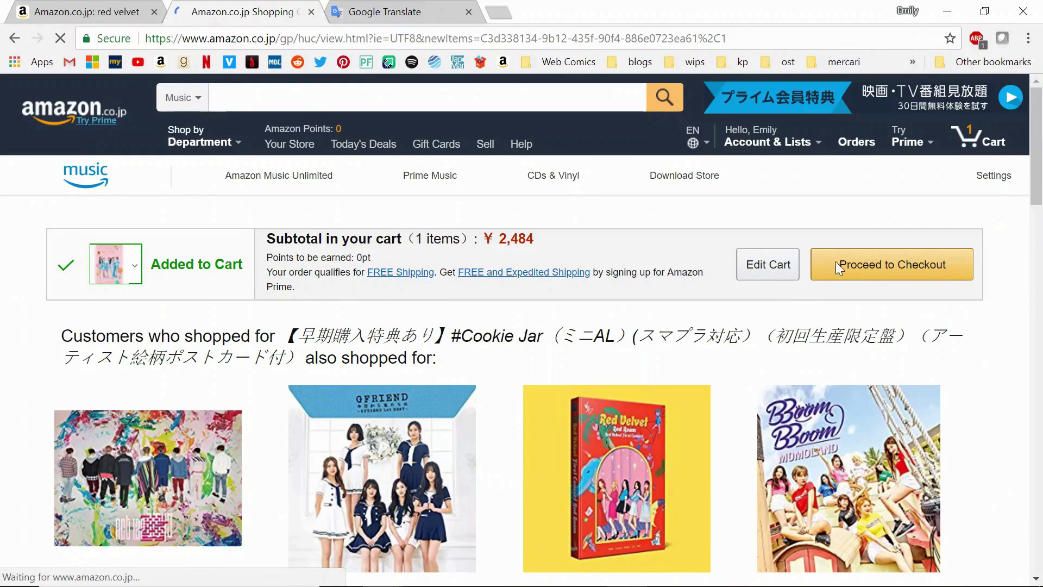
left_click(851, 270)
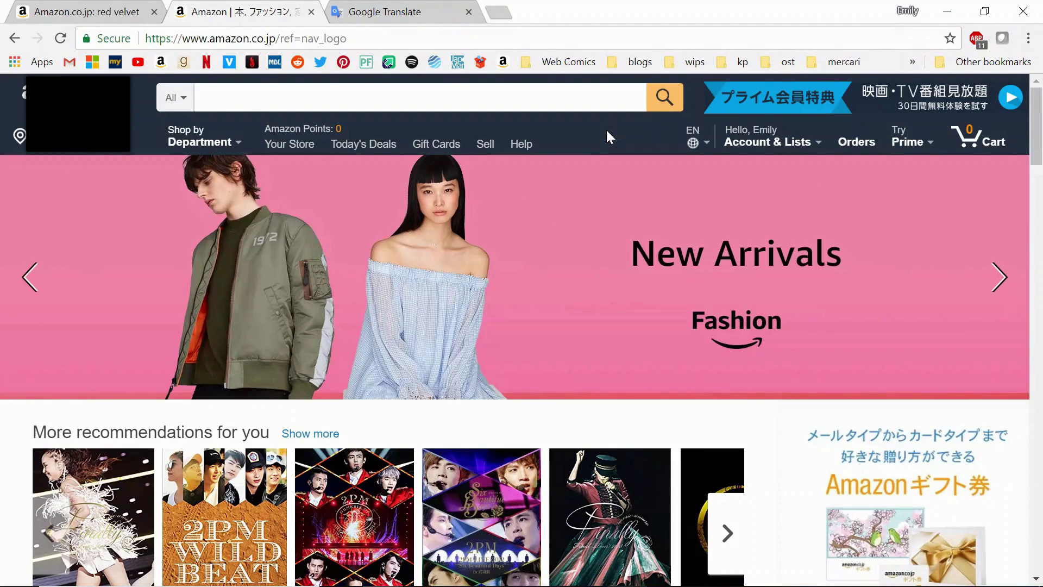
- From the store's home page, open the Music store within the DVD, Music & Games department
mouse_move(198, 133)
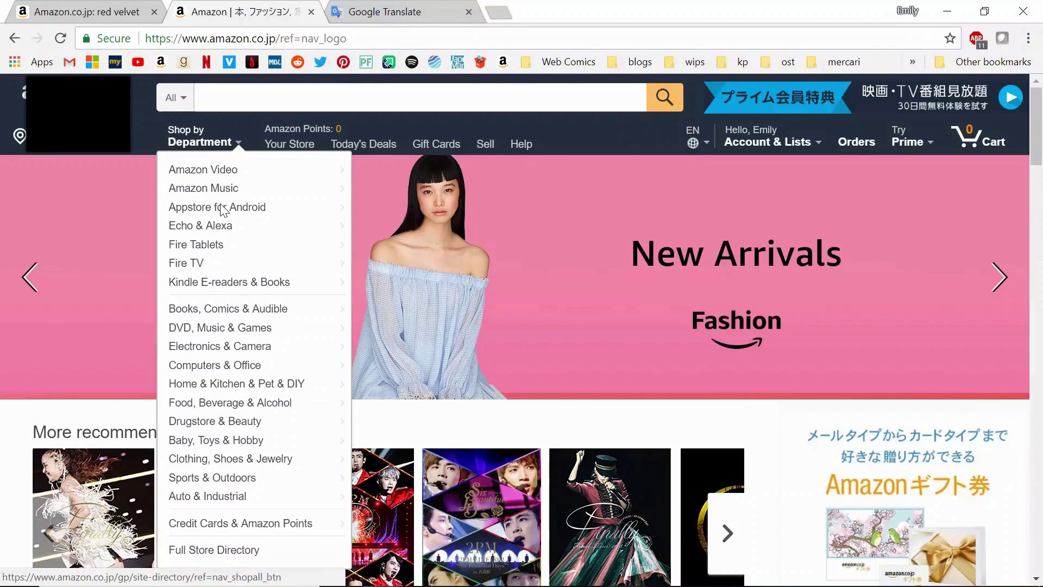
mouse_move(250, 327)
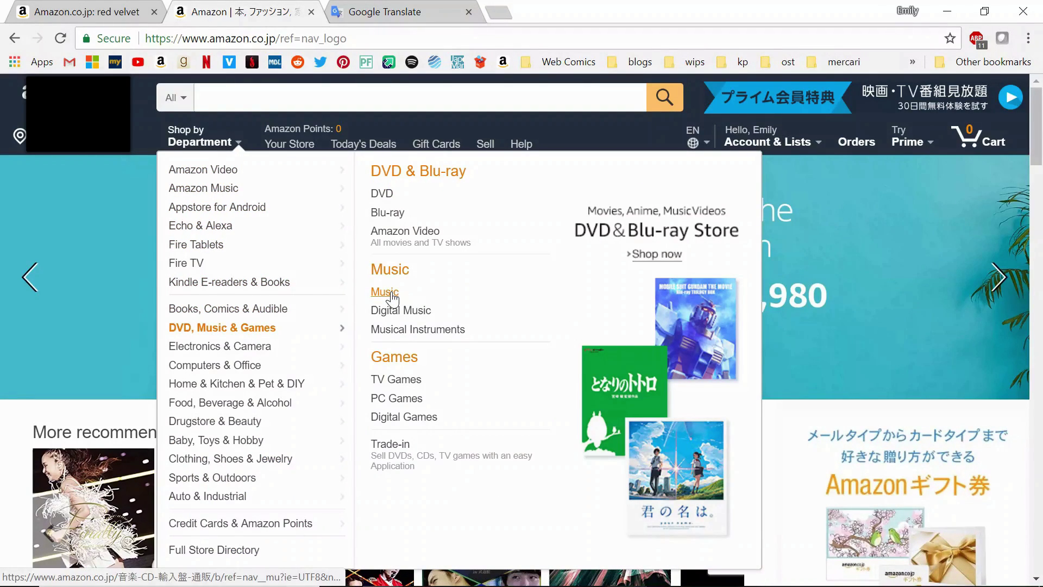
left_click(391, 294)
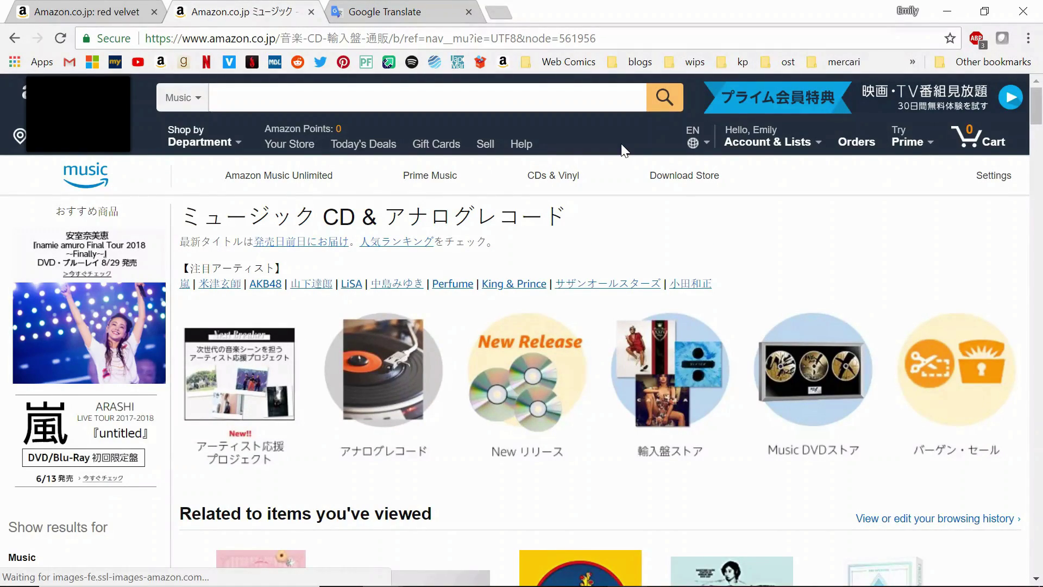
- Open the CDs & Vinyl section of the music store and show its Asian Pop category
scroll(622, 152, "down", 1)
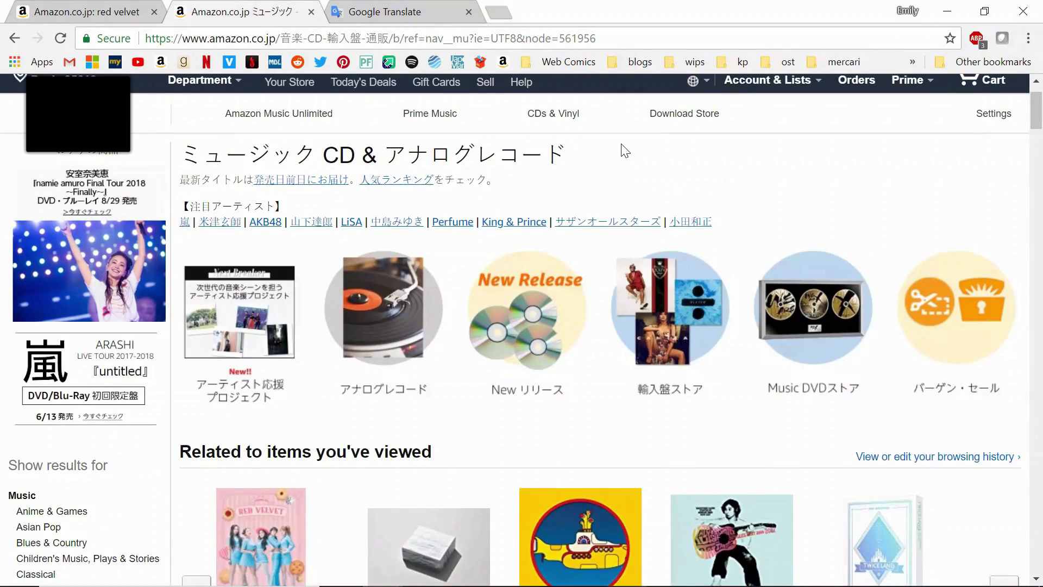
left_click(552, 123)
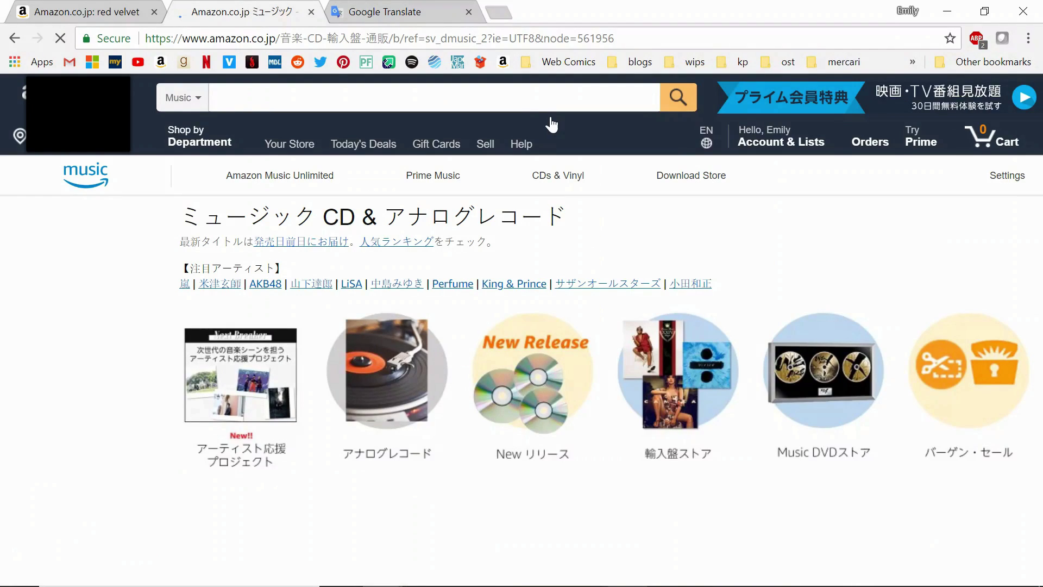
mouse_move(181, 155)
scroll(183, 159, "down", 5)
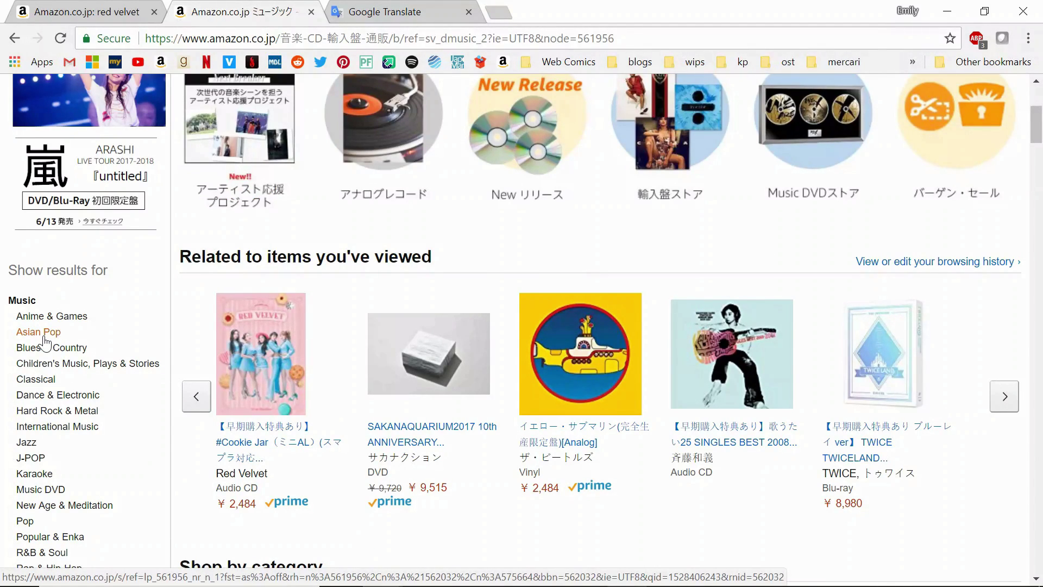
left_click(45, 338)
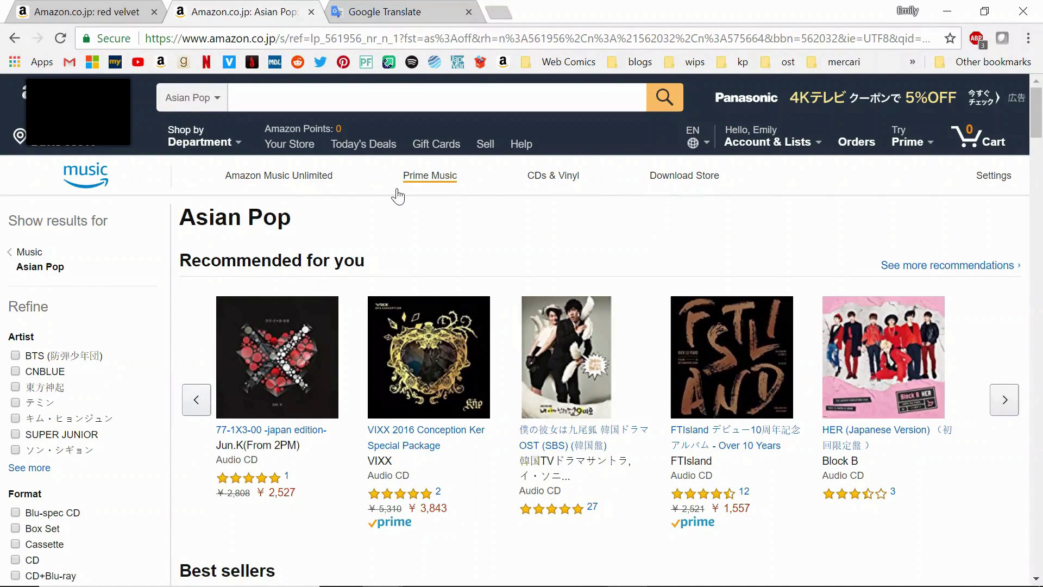
- Look through the Asian Pop page and limit the listing to CDs sold by Amazon.co.jp
scroll(396, 194, "down", 4)
scroll(593, 362, "down", 16)
scroll(595, 362, "up", 20)
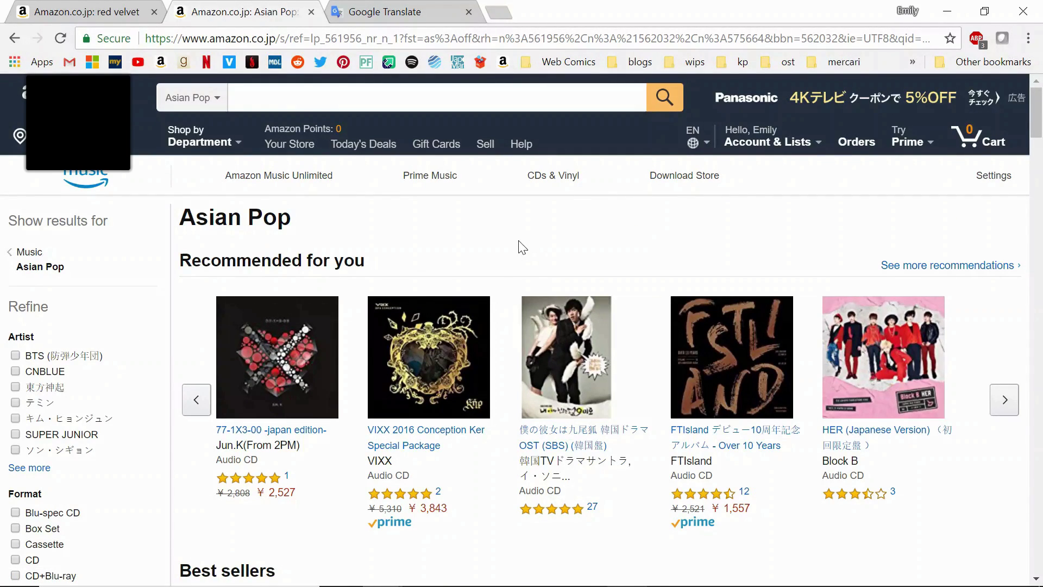
scroll(489, 226, "down", 15)
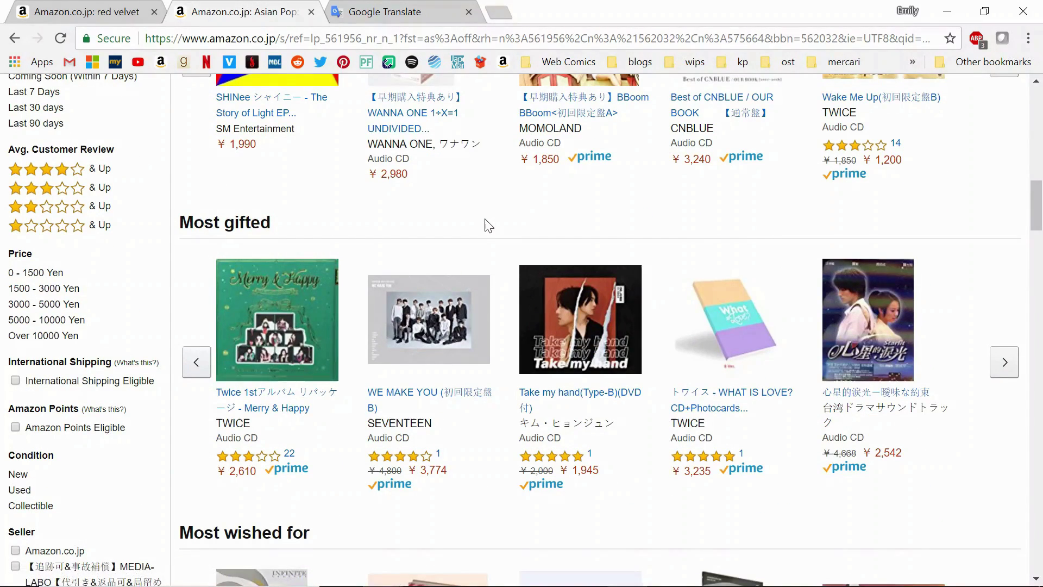
scroll(478, 229, "down", 5)
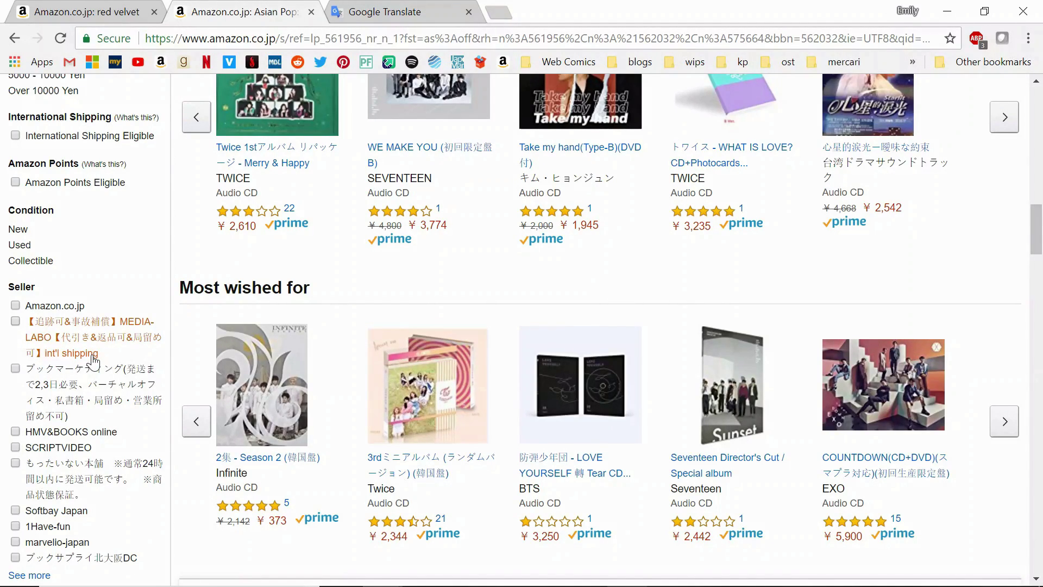
left_click(55, 306)
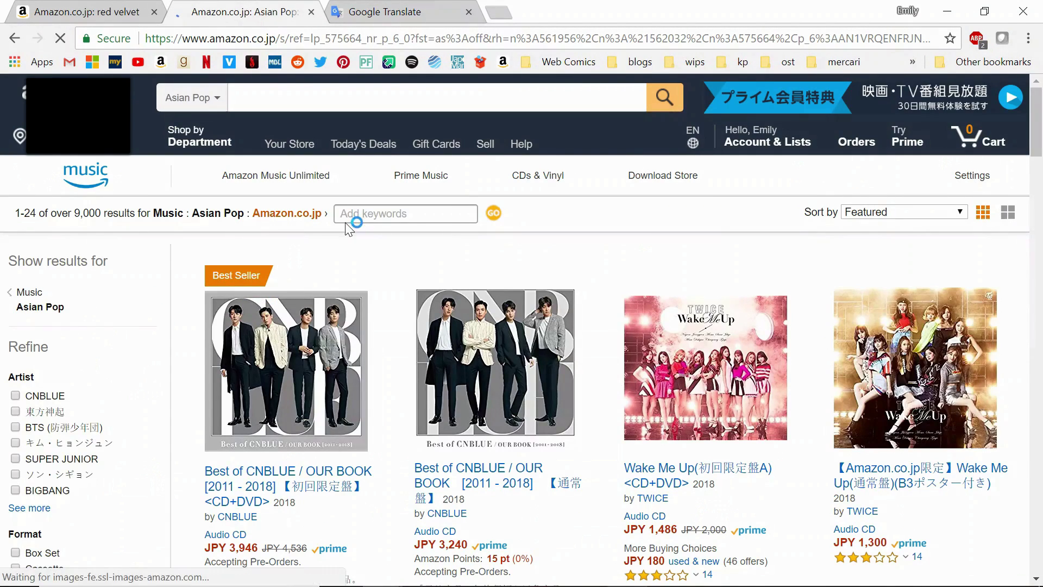
- Check the available sort orders and examine the featured Asian Pop CDs, comparing their editions, prices and artists
left_click(855, 211)
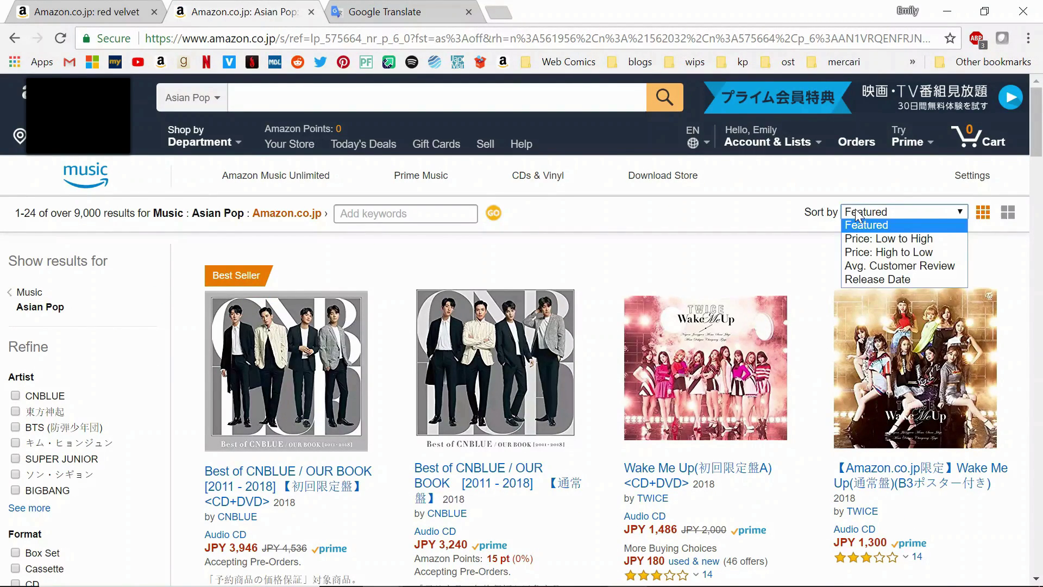
left_click(517, 279)
scroll(517, 279, "down", 3)
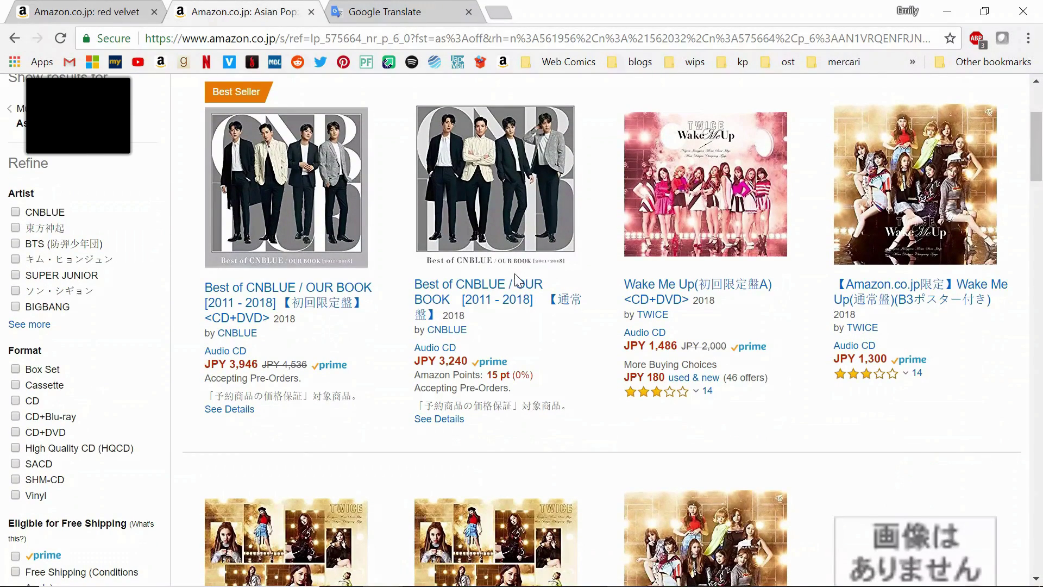
scroll(514, 273, "up", 3)
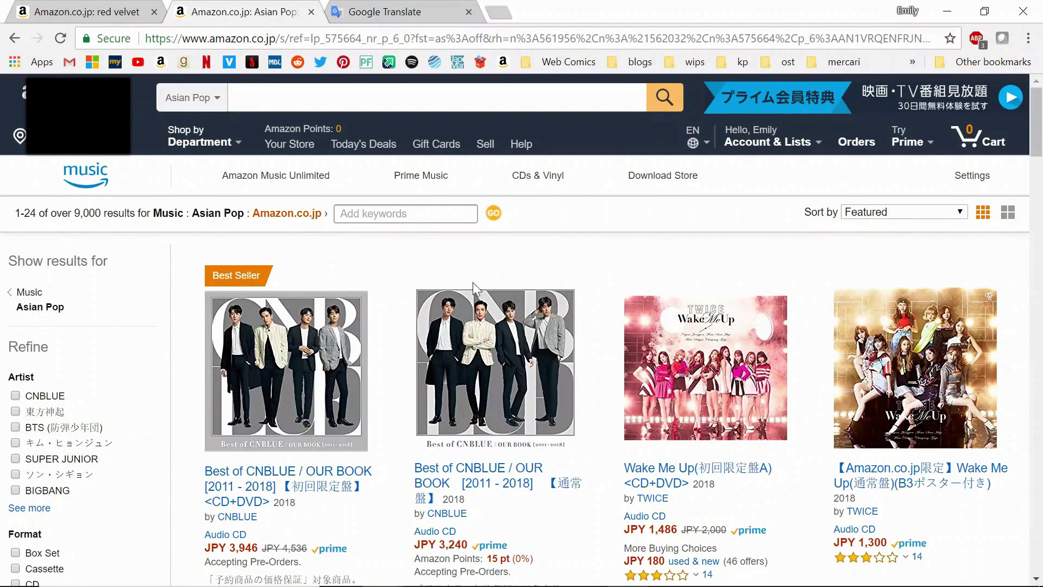
scroll(610, 248, "down", 4)
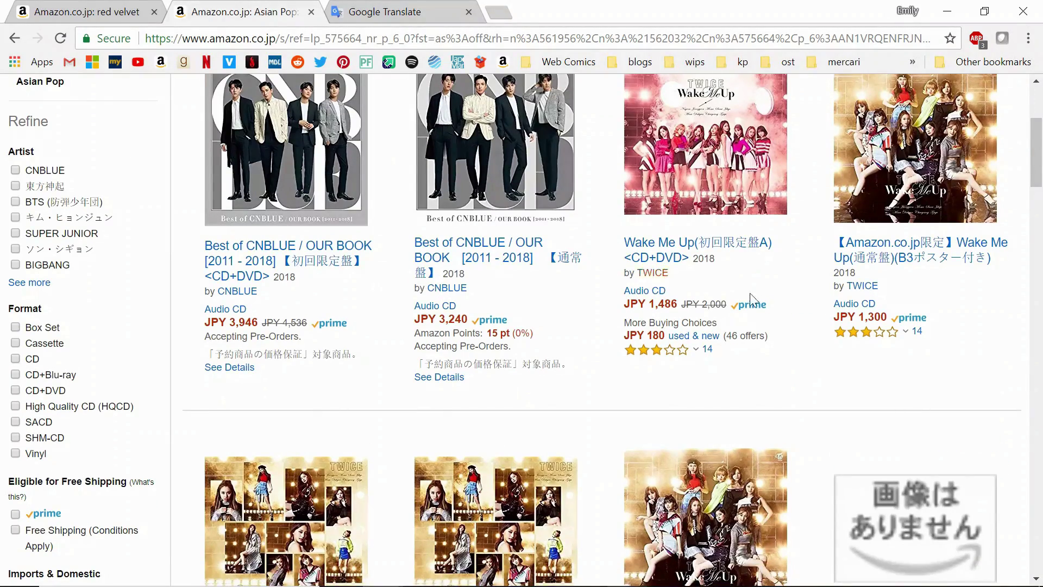
scroll(633, 298, "down", 7)
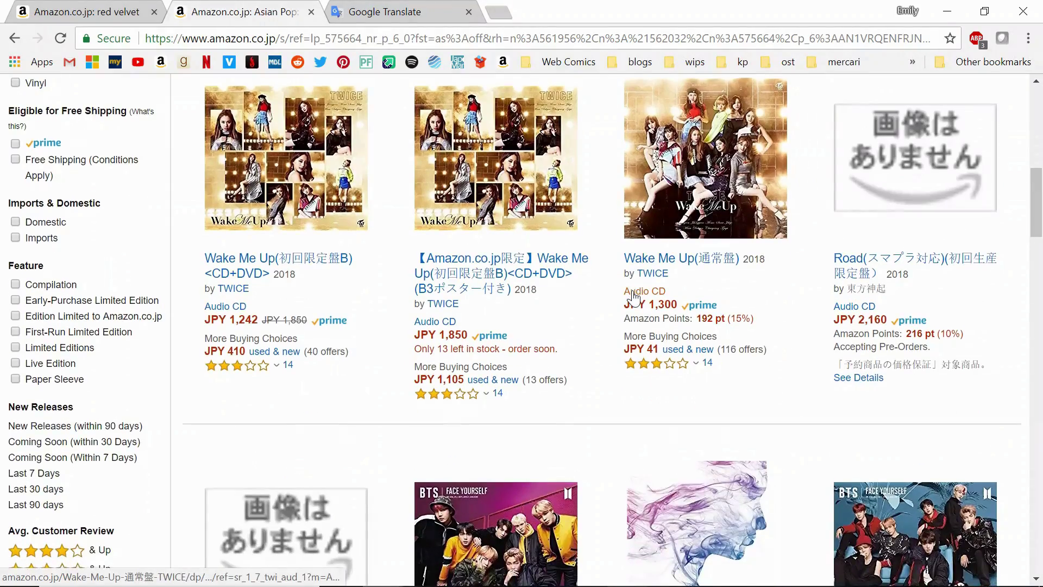
scroll(633, 298, "down", 2)
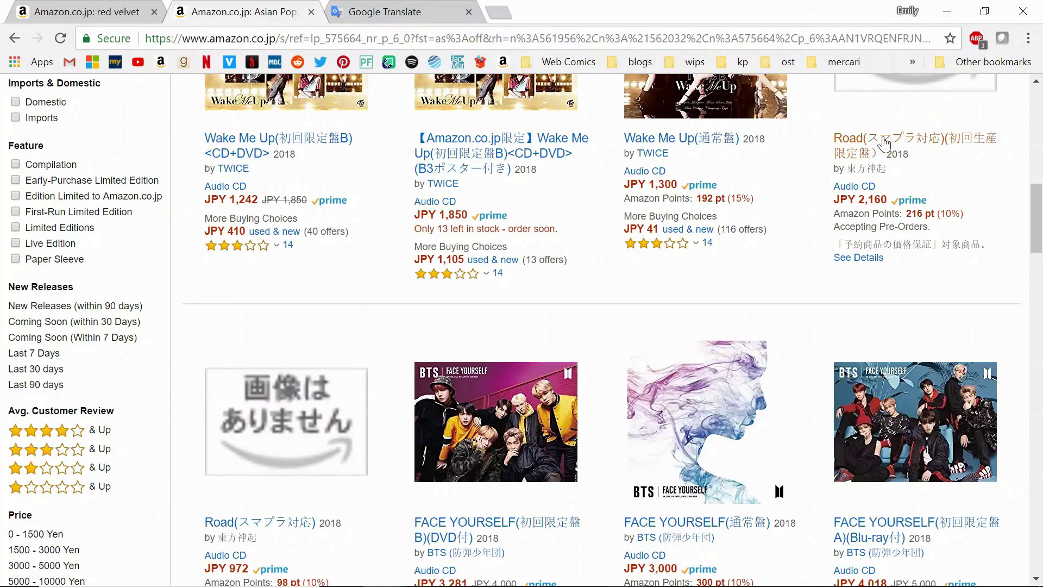
scroll(564, 211, "down", 5)
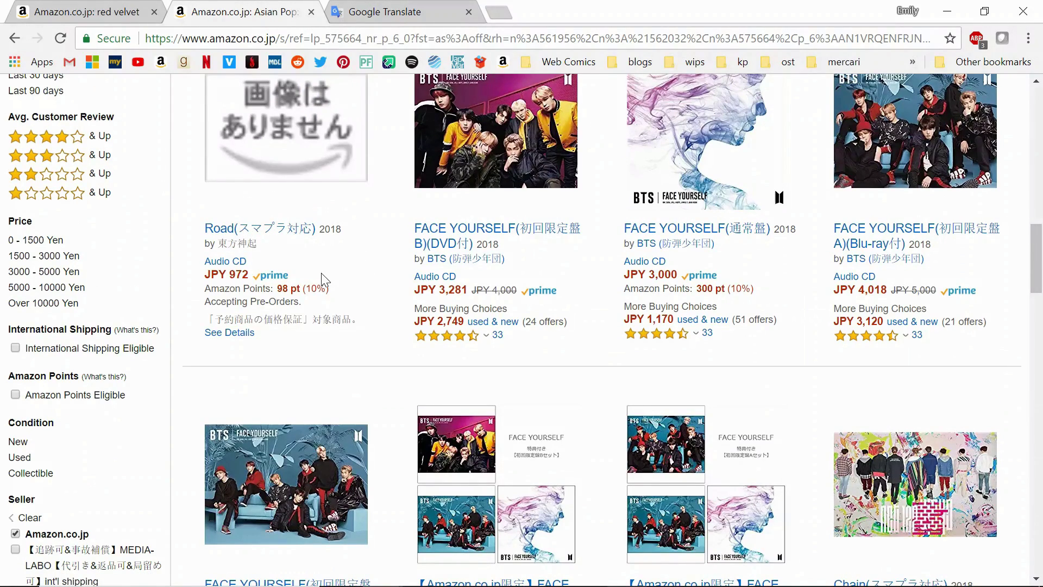
scroll(558, 201, "down", 6)
scroll(556, 201, "down", 11)
key("Home")
mouse_move(612, 194)
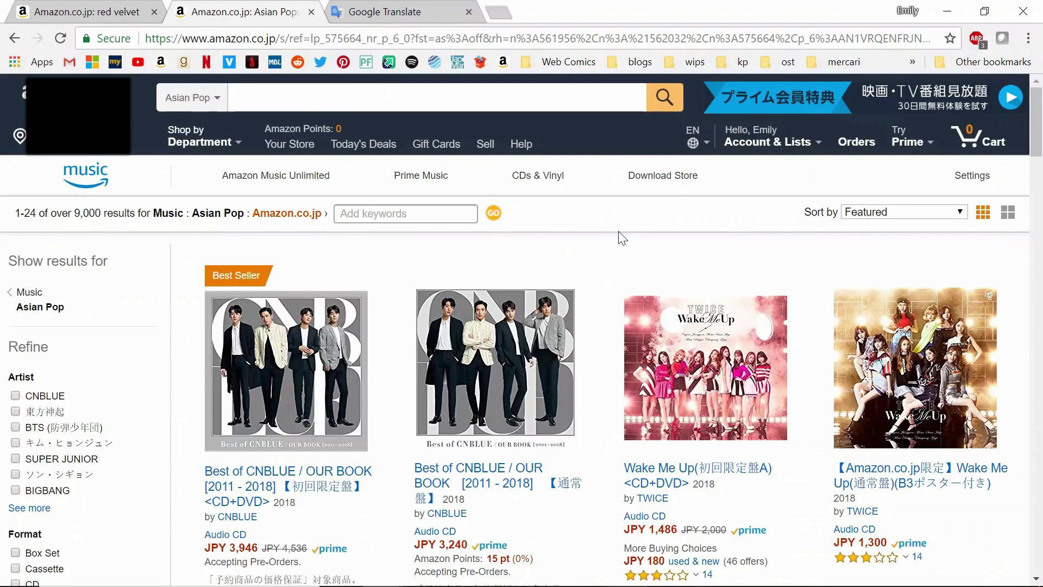
- Sort the Asian Pop results by Price: Low to High and look through the cheapest CDs down to the page's end
left_click(881, 213)
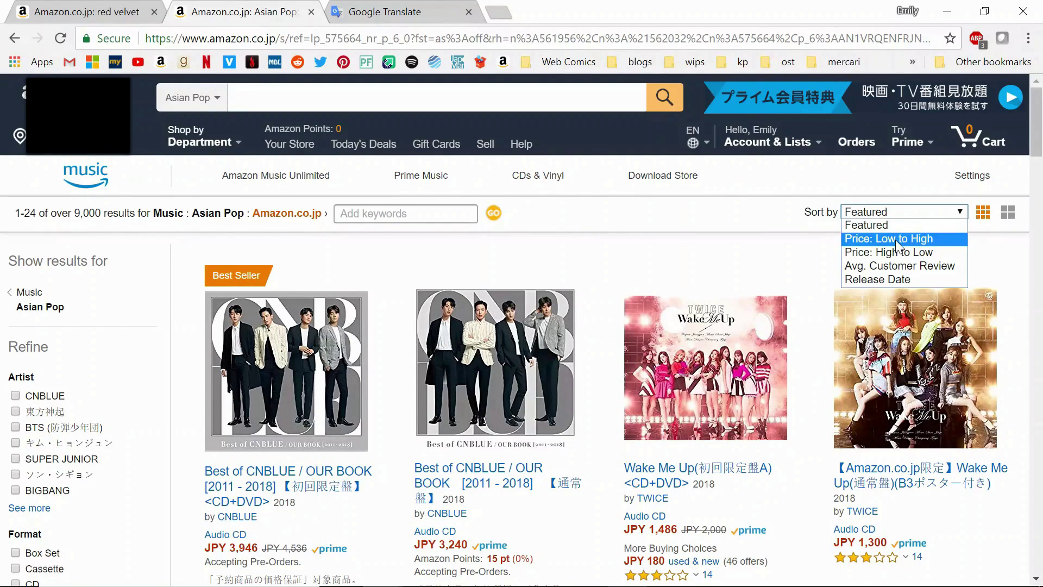
left_click(896, 239)
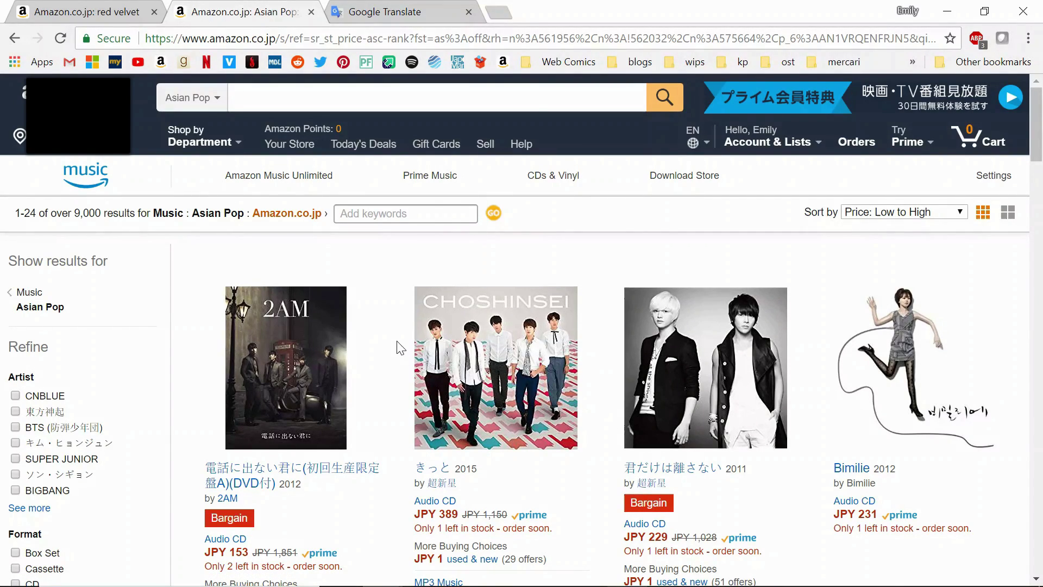
scroll(401, 346, "down", 2)
scroll(401, 346, "down", 10)
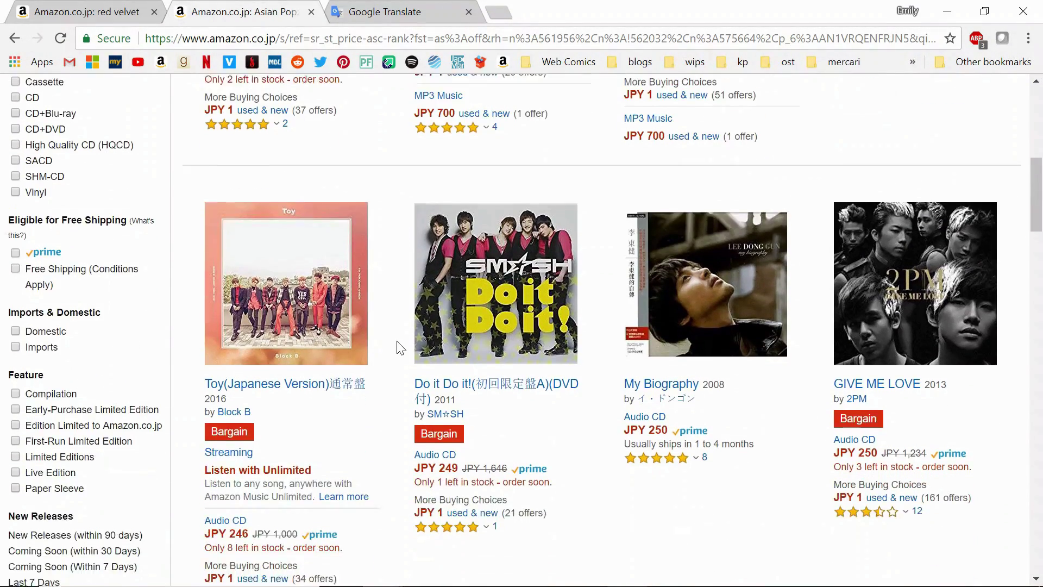
scroll(400, 347, "down", 12)
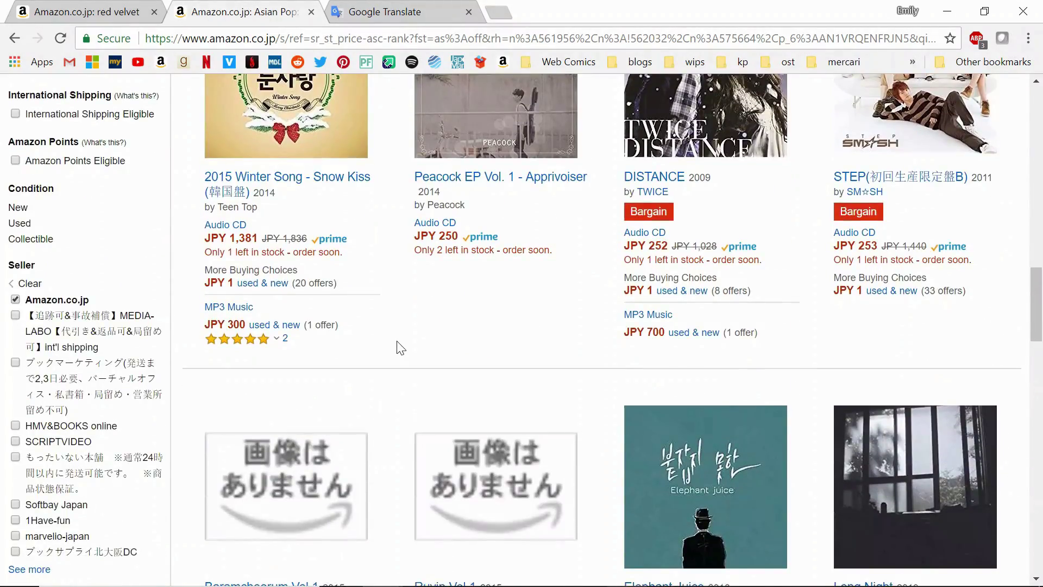
scroll(400, 347, "down", 14)
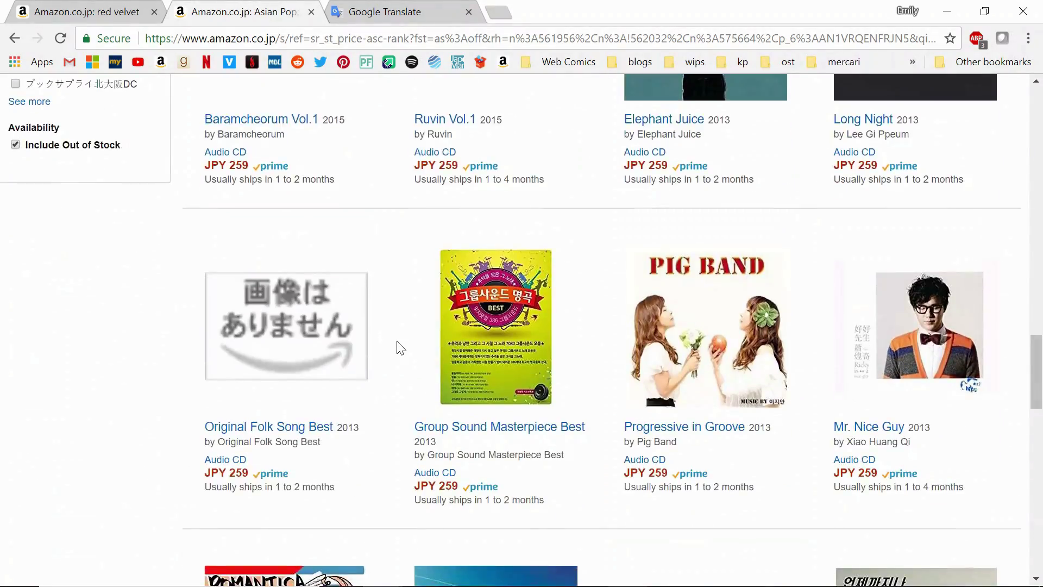
scroll(400, 347, "down", 2)
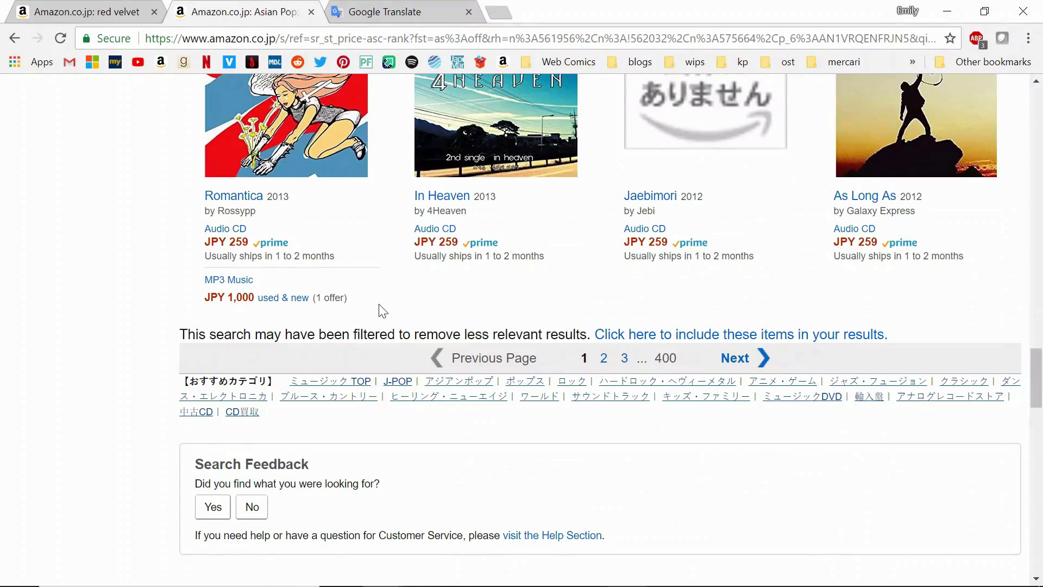
- Review the first page of price-sorted CDs again from its start, and continue through the second results page
key("Home")
scroll(279, 235, "down", 2)
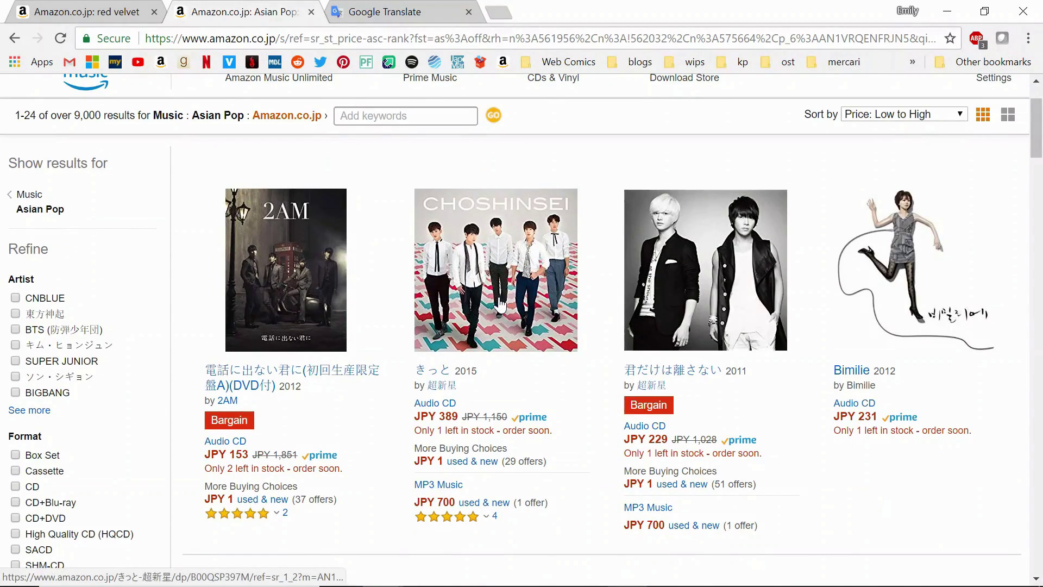
scroll(503, 304, "down", 10)
scroll(502, 304, "down", 15)
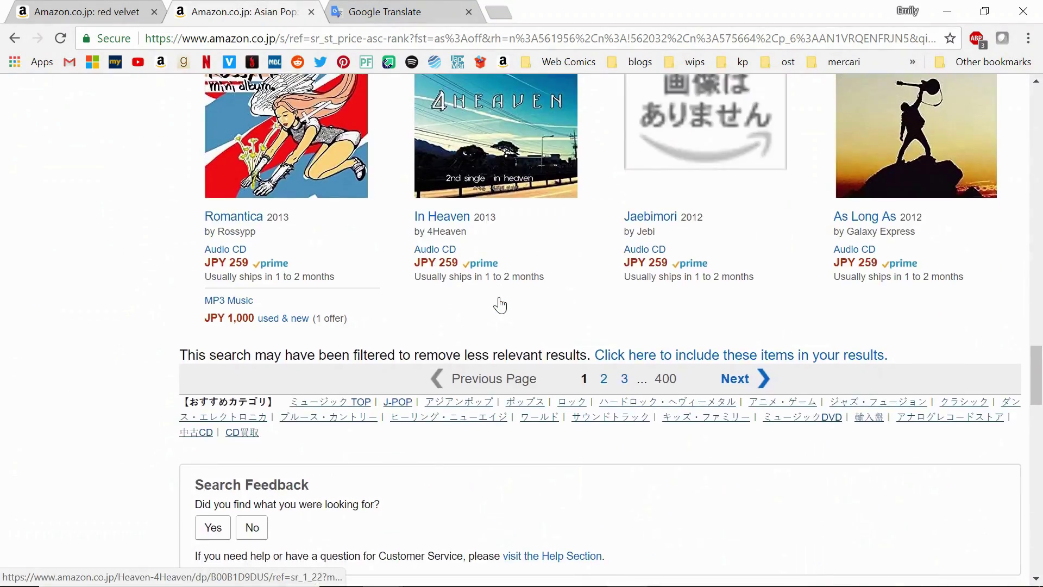
scroll(499, 306, "down", 4)
left_click(734, 194)
scroll(647, 242, "down", 15)
scroll(647, 245, "down", 15)
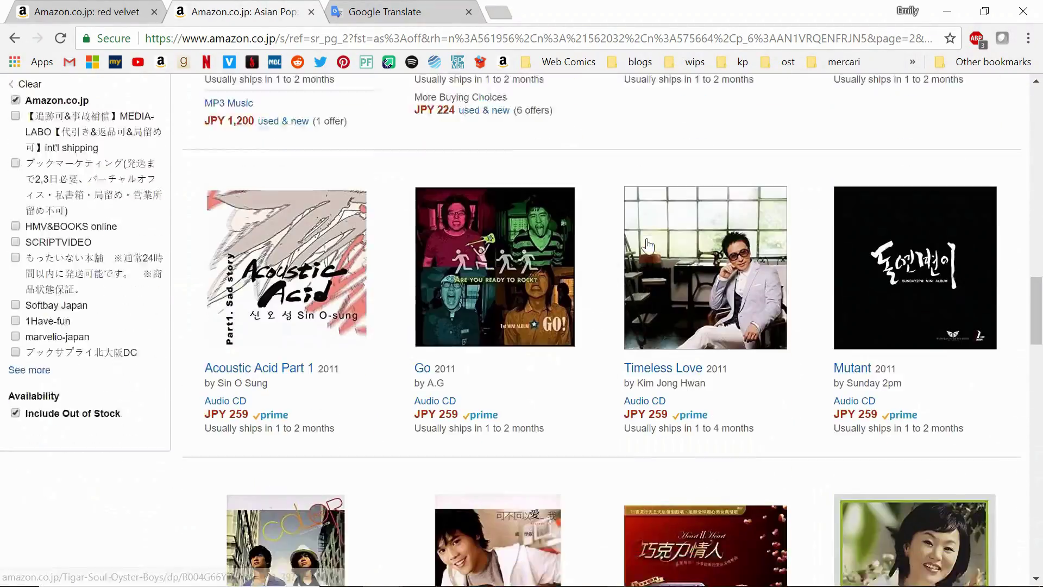
scroll(647, 245, "down", 5)
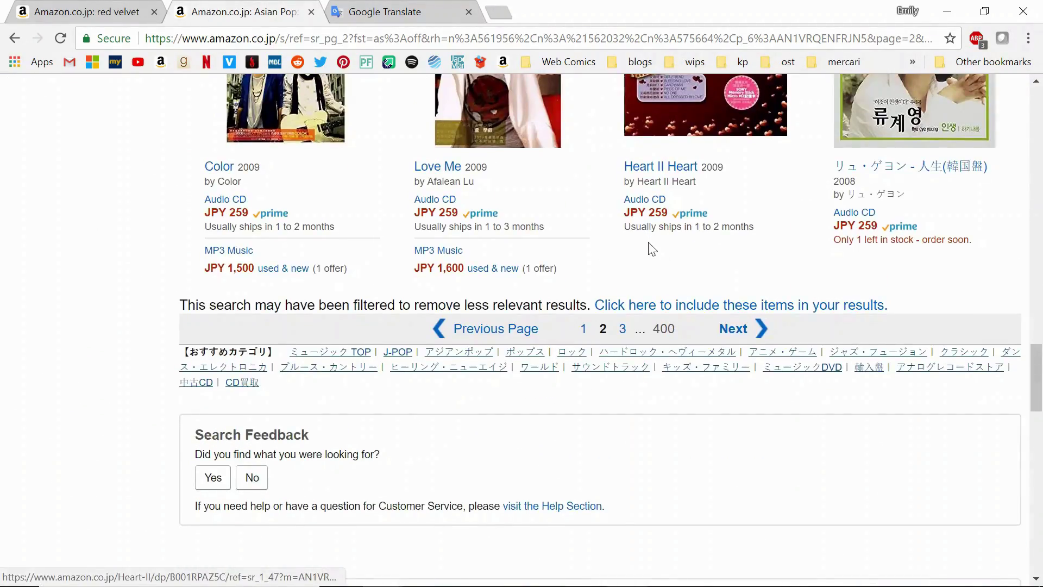
- Open the third page of price-sorted results and examine its bargain CDs, including the 2PM Promise (I'll be) editions
left_click(730, 329)
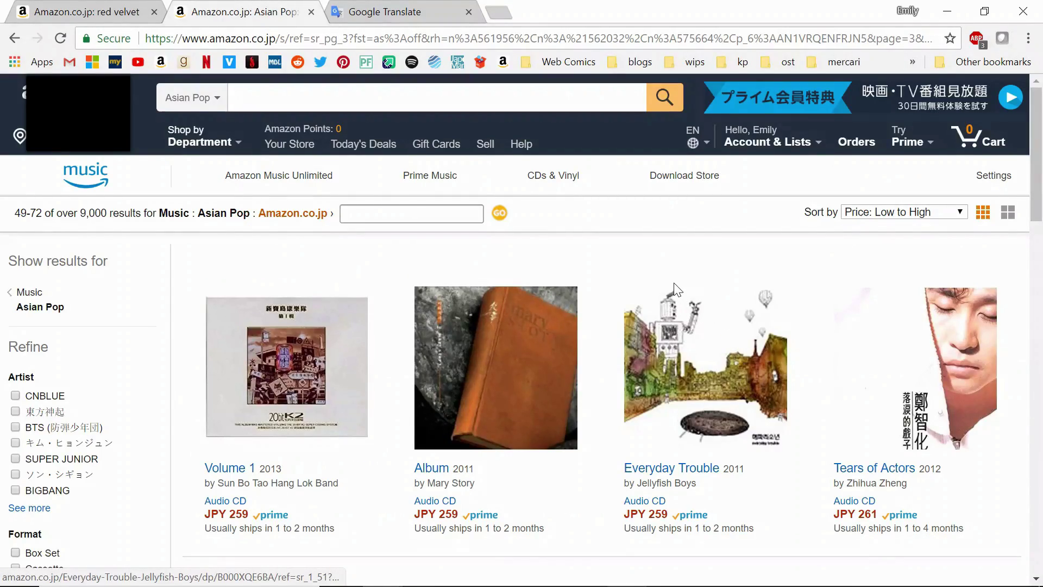
scroll(674, 290, "down", 20)
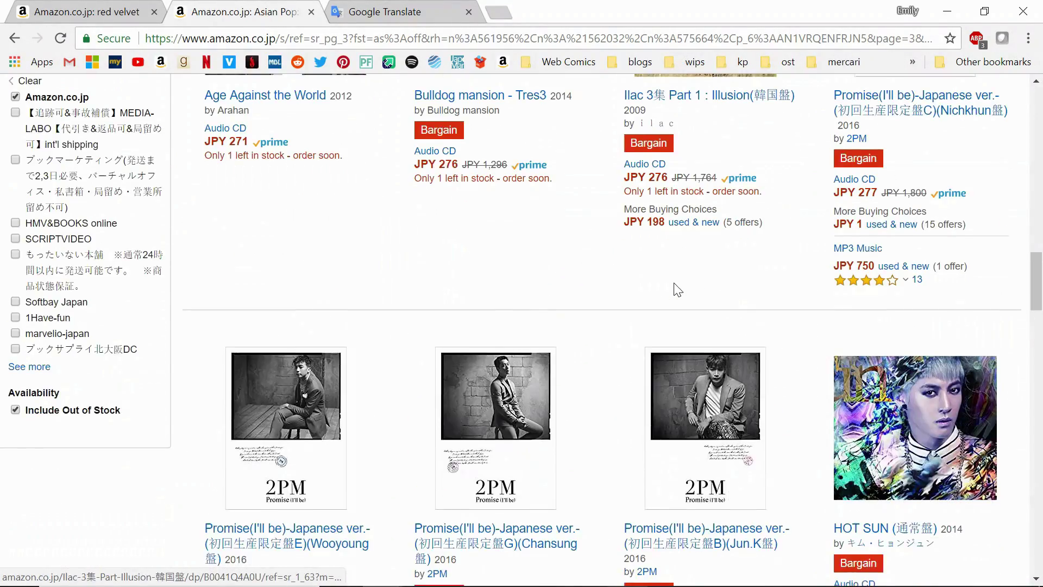
scroll(674, 290, "down", 5)
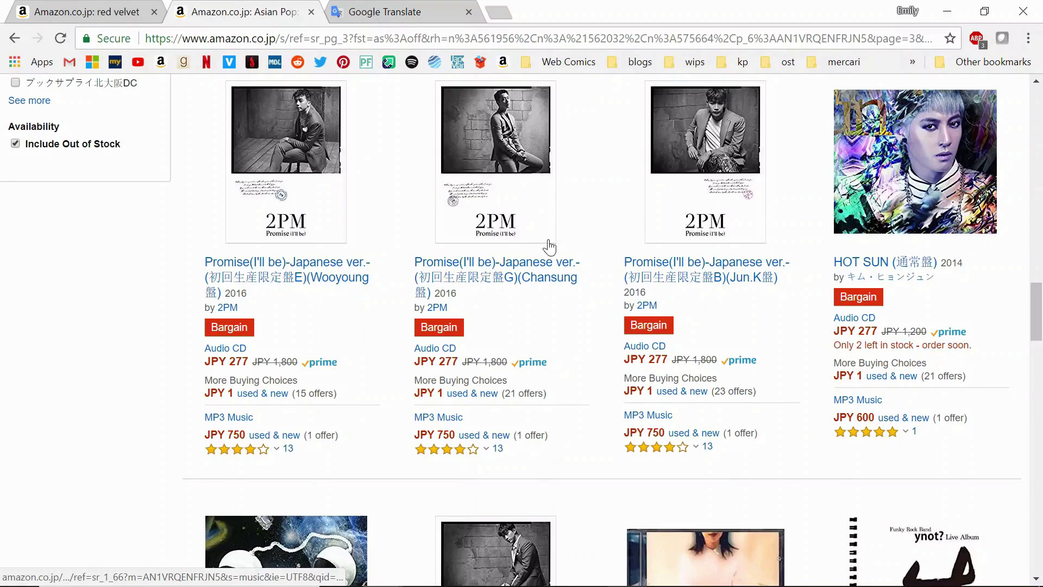
scroll(603, 261, "down", 2)
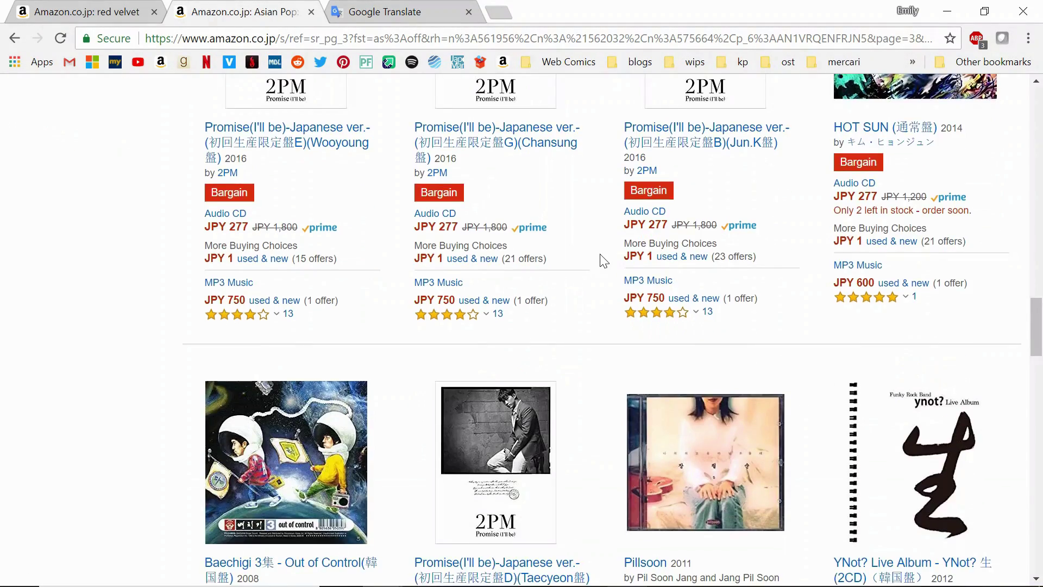
scroll(603, 260, "down", 8)
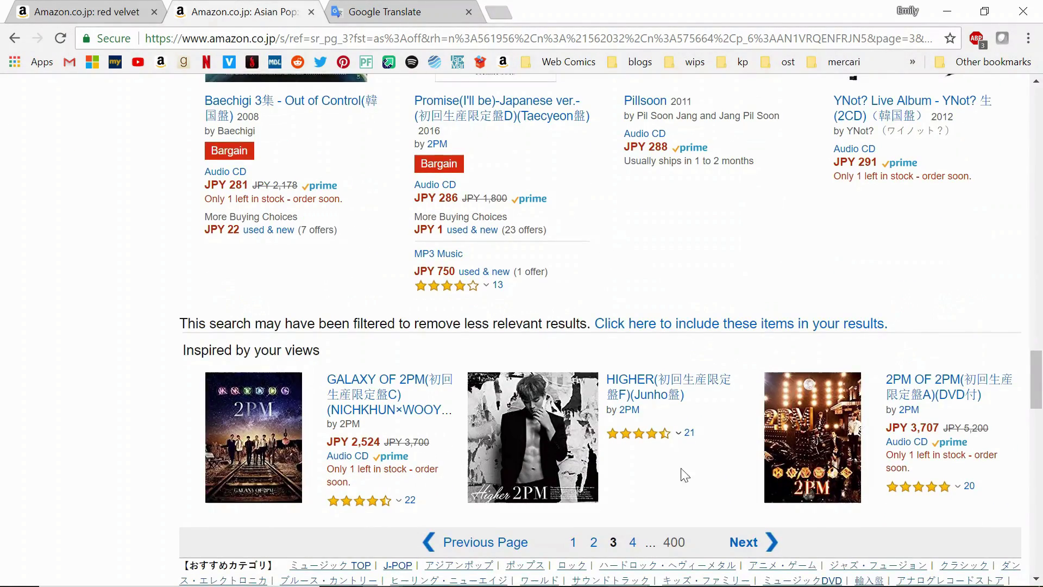
- Open the fourth page of price-sorted results and look through its low-priced CDs to the end of the page
left_click(743, 541)
scroll(610, 278, "down", 3)
scroll(610, 278, "down", 20)
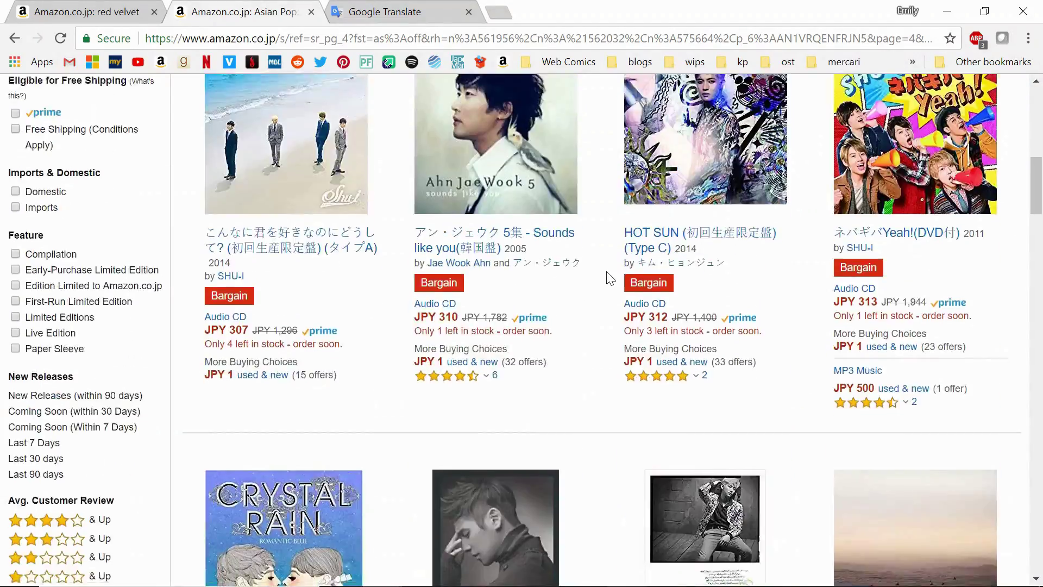
scroll(610, 278, "down", 14)
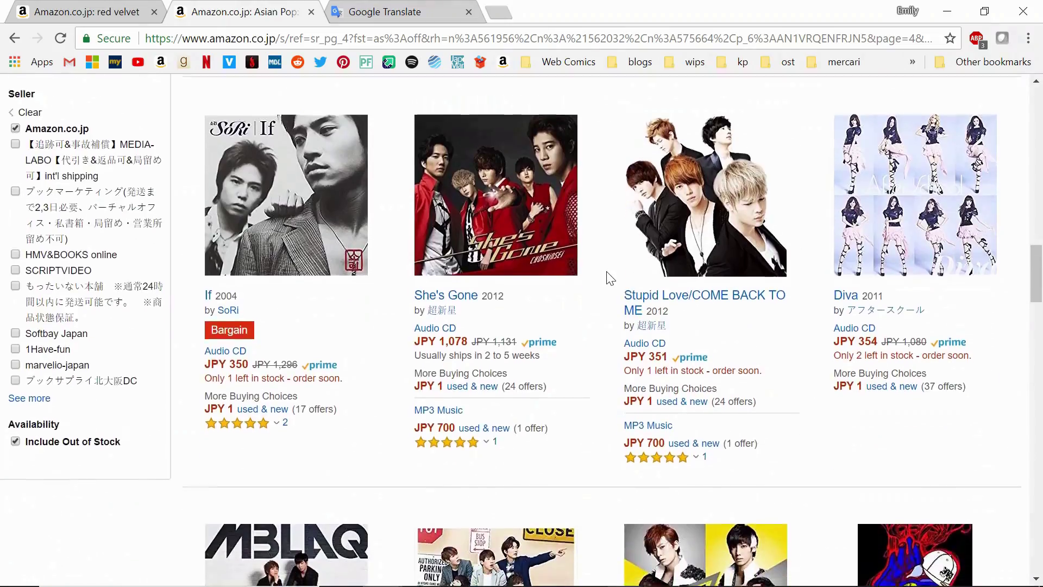
scroll(611, 278, "down", 5)
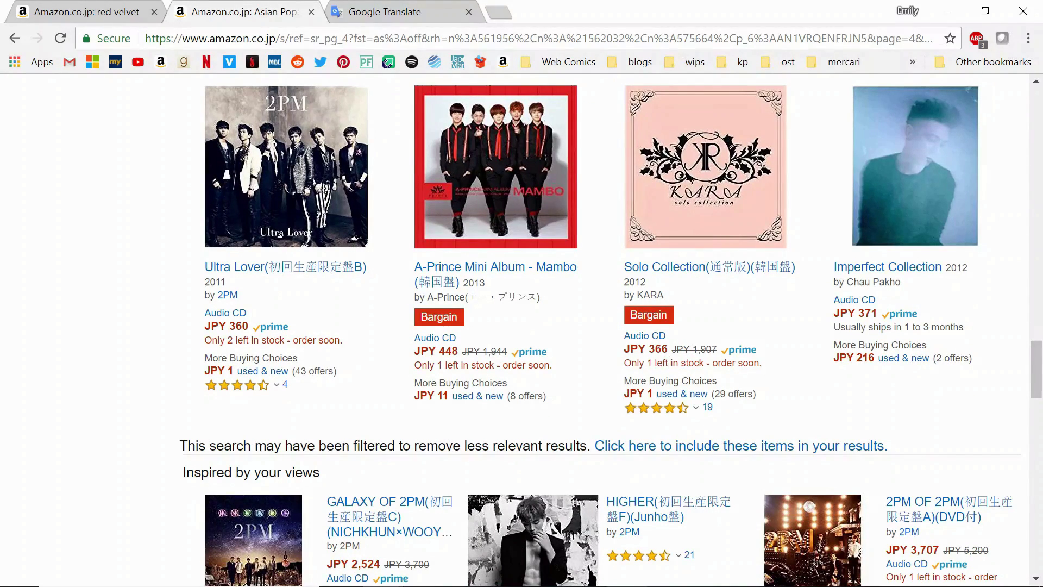
scroll(709, 334, "down", 3)
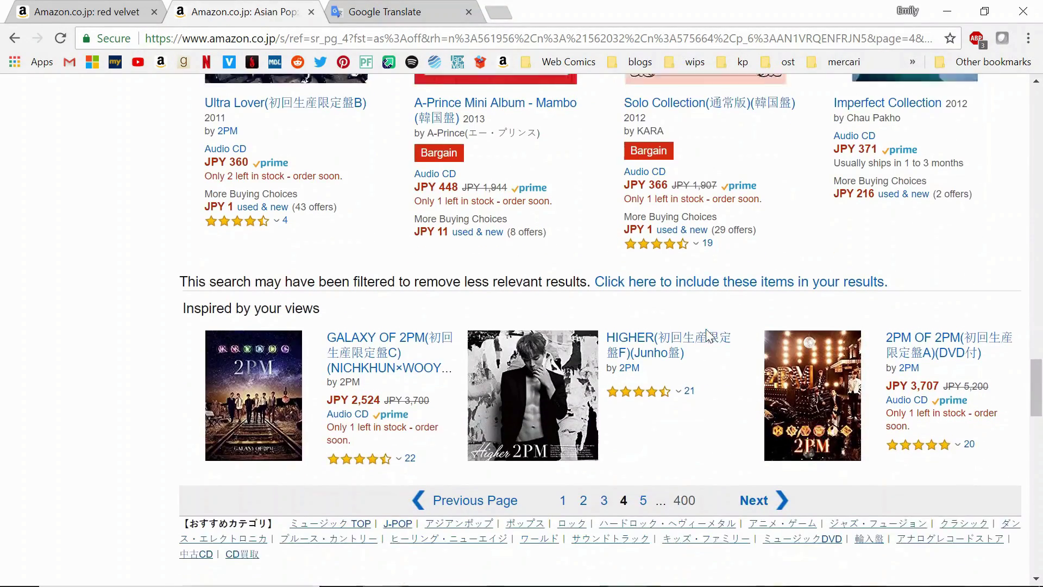
- Open the fifth page of price-sorted Asian Pop results and look over its first row of low-priced CDs
left_click(753, 494)
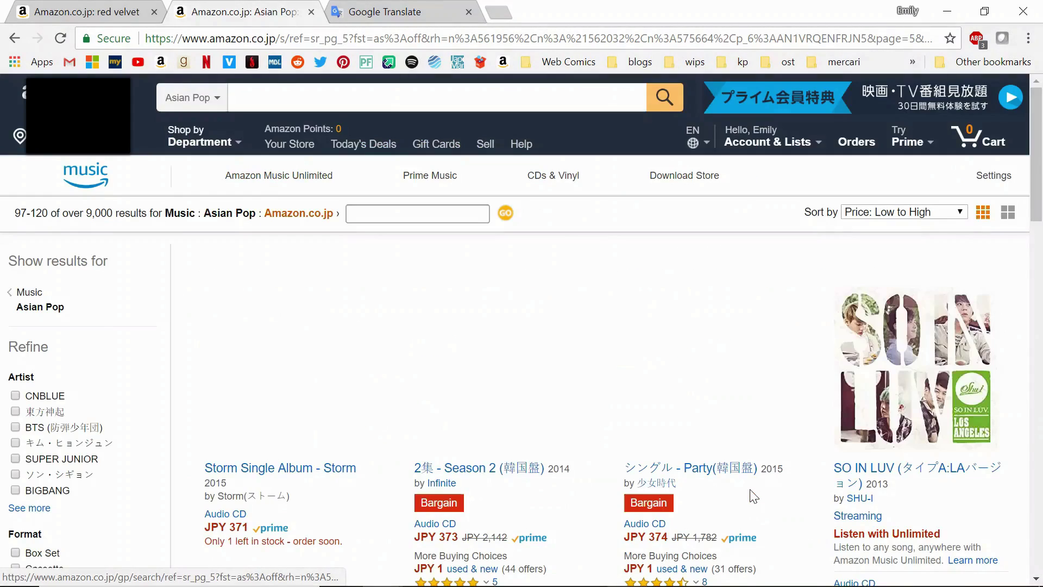
scroll(638, 296, "down", 3)
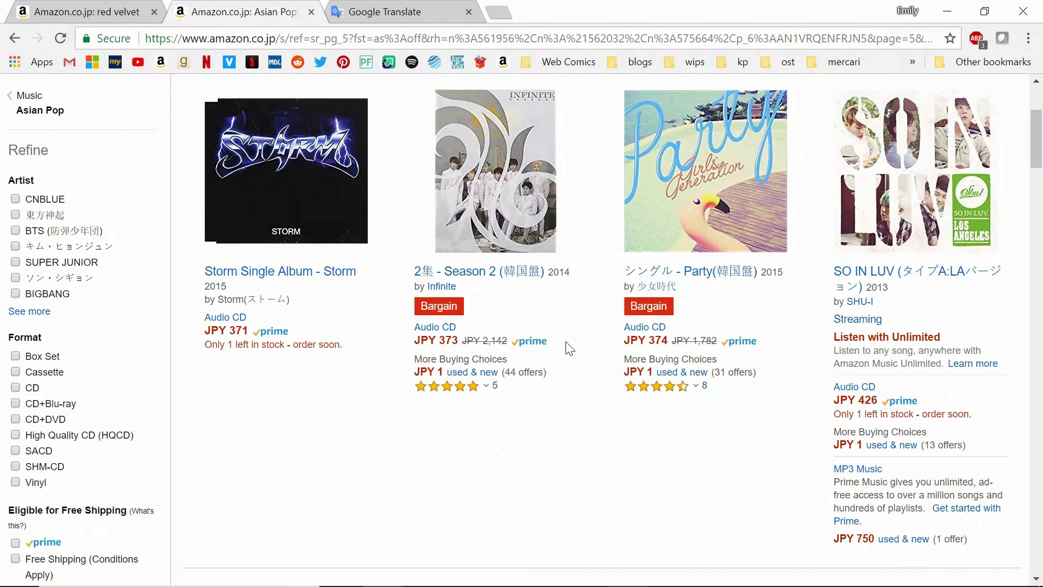
scroll(615, 265, "up", 1)
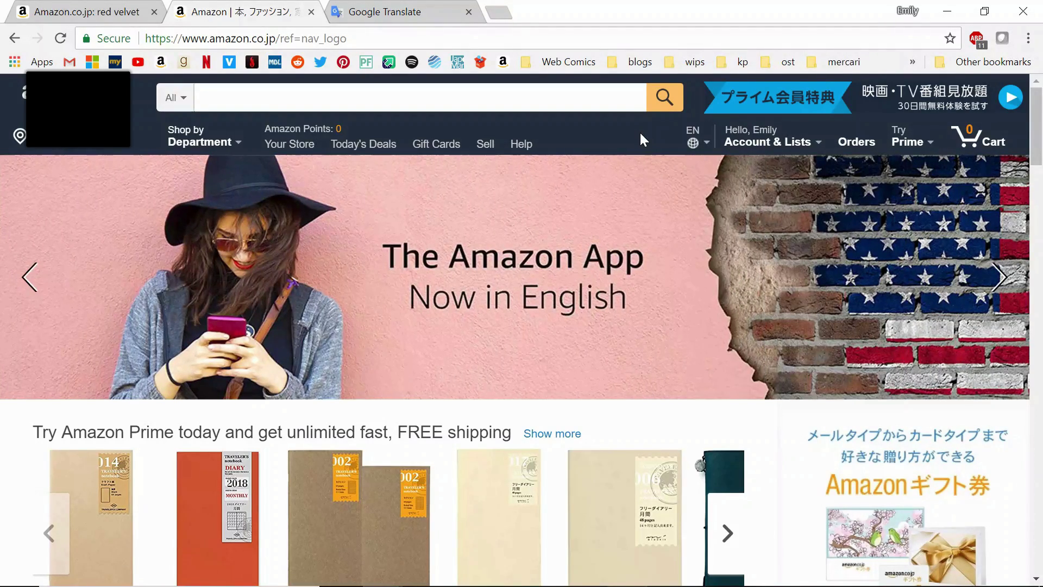
- Look through the store home page's recommendations, including the wish-list and browsing-history suggestions, and return towards its beginning
scroll(641, 136, "down", 5)
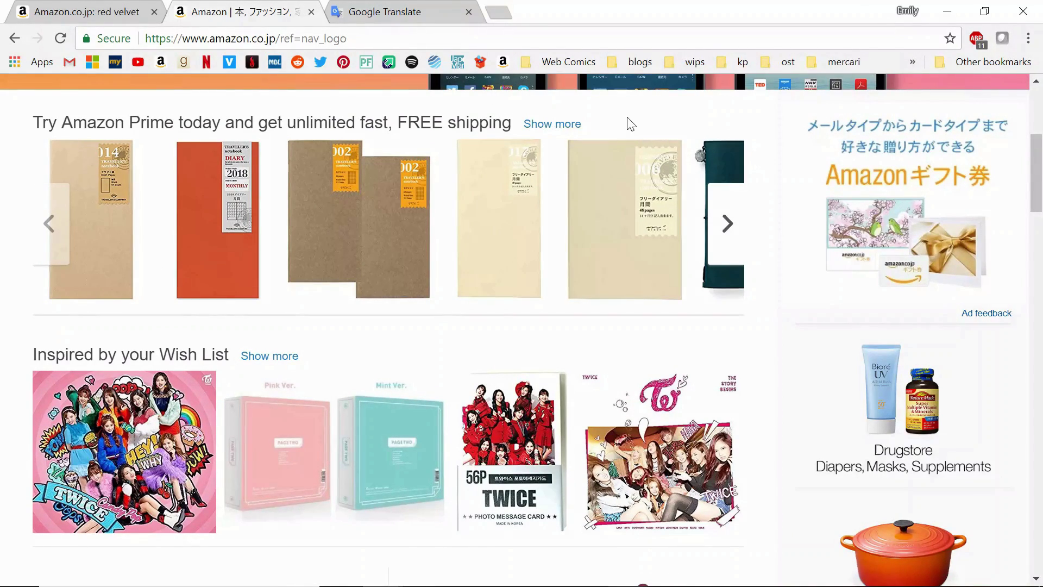
scroll(628, 124, "down", 14)
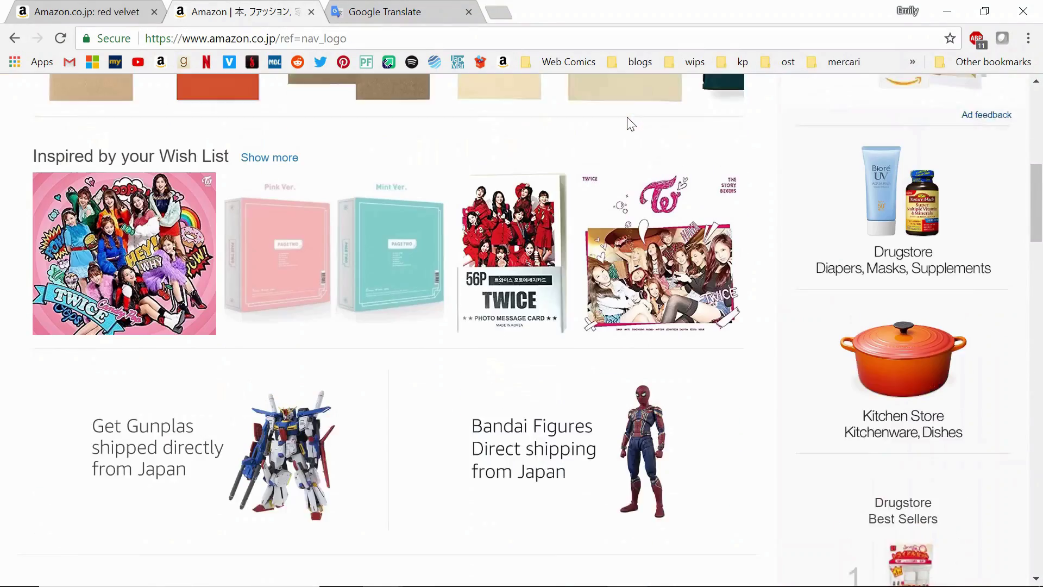
scroll(629, 124, "down", 6)
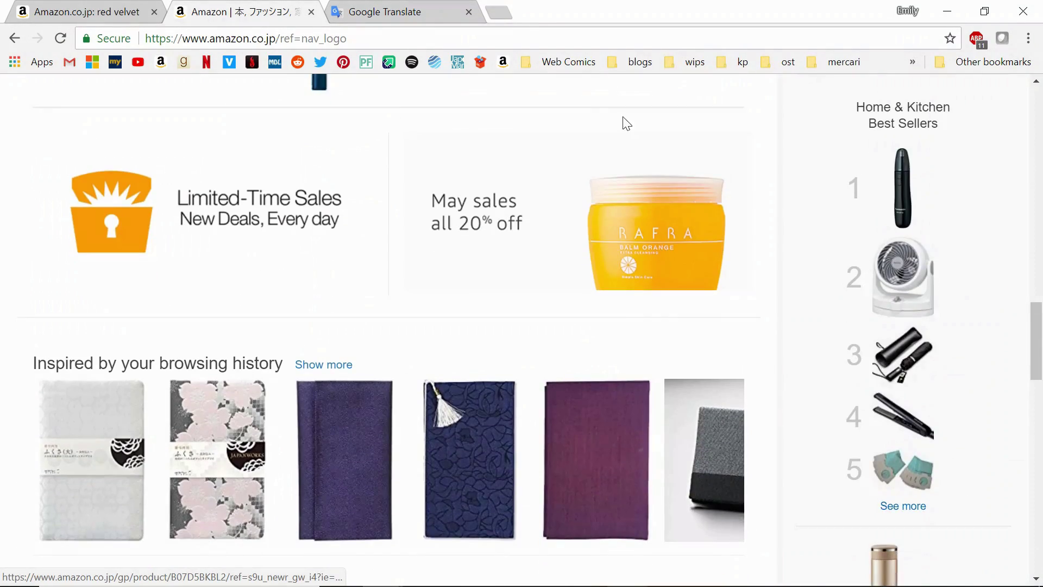
scroll(620, 318, "down", 6)
scroll(618, 315, "up", 20)
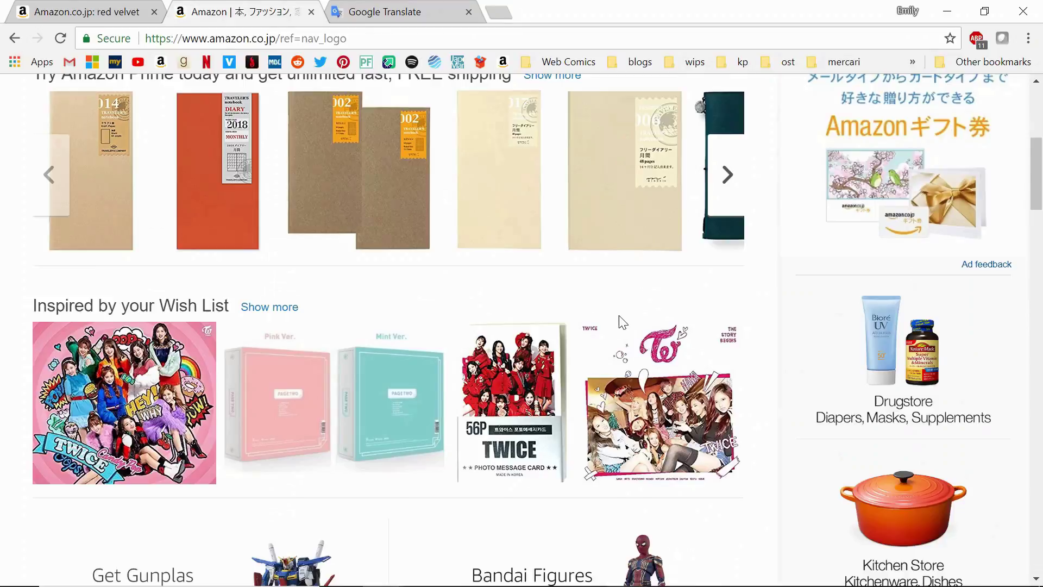